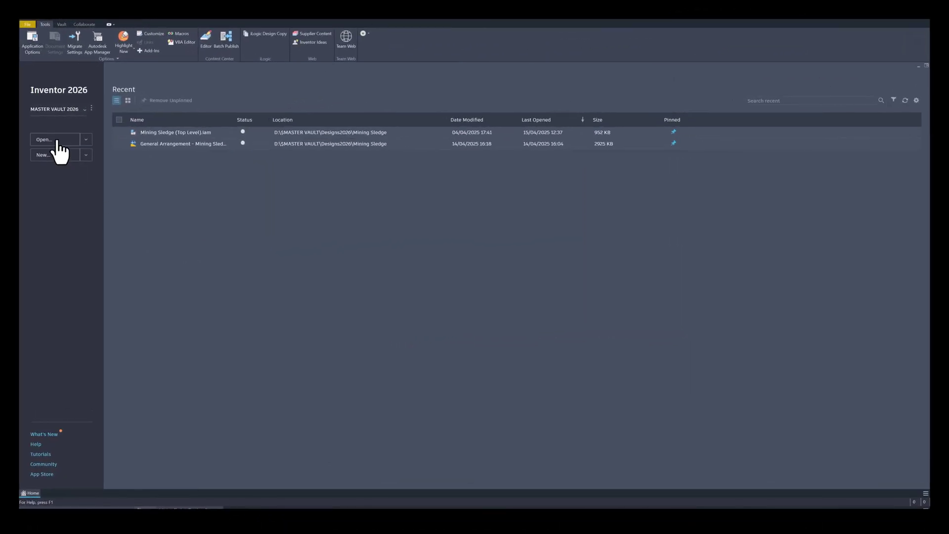
# Bring up the dialog for opening files and check the list of available projects
pyautogui.click(55, 140)
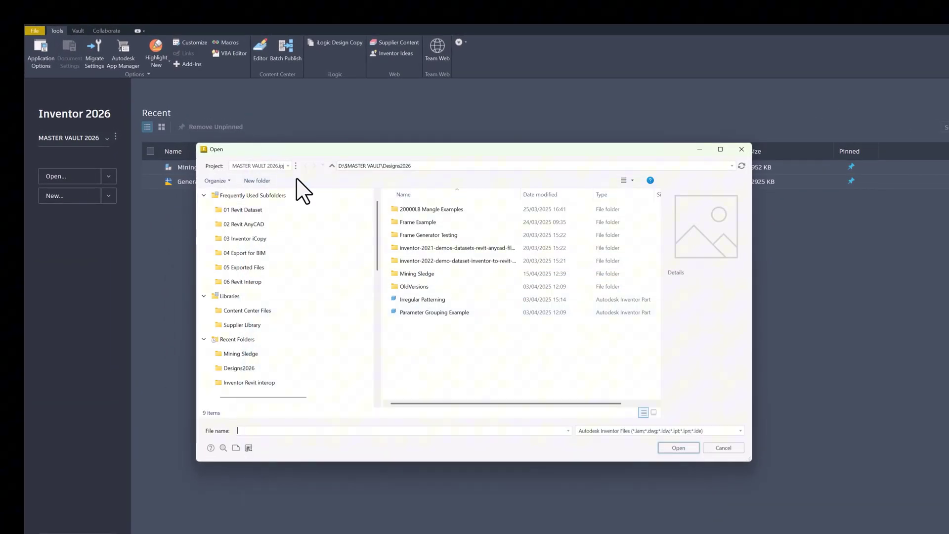
pyautogui.click(286, 166)
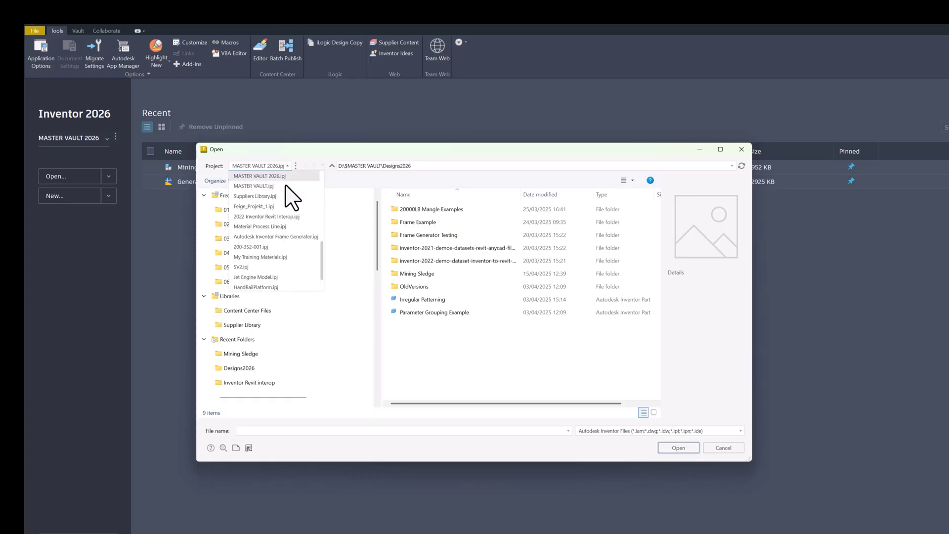
pyautogui.click(309, 151)
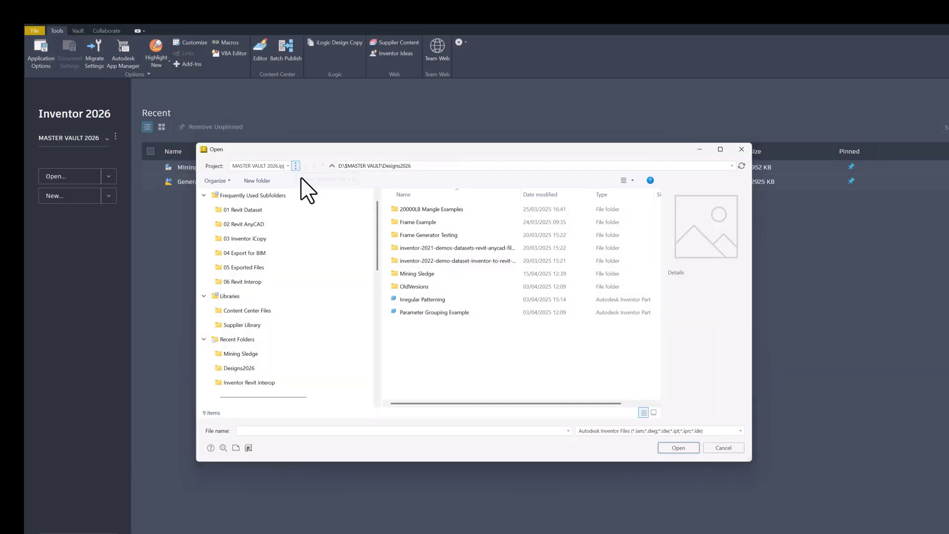
# Examine the MASTER VAULT 2026 project's frequently used subfolders and folder options in the project settings
pyautogui.click(297, 167)
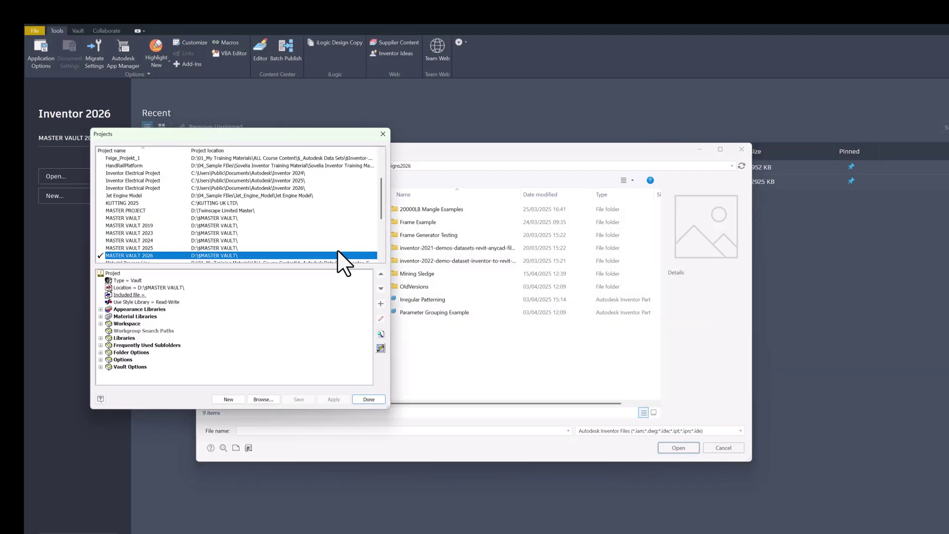
pyautogui.scroll(1, 229, 237)
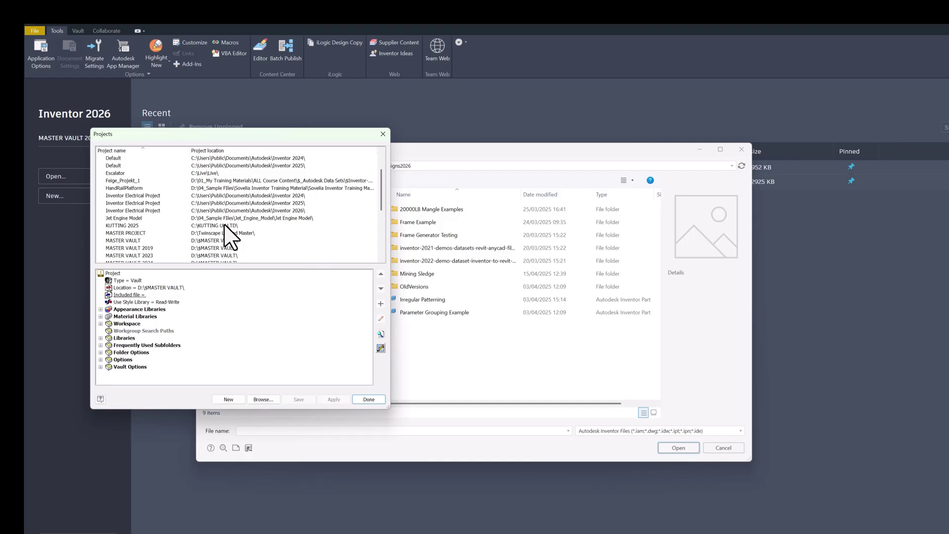
pyautogui.click(101, 345)
pyautogui.scroll(-2, 113, 348)
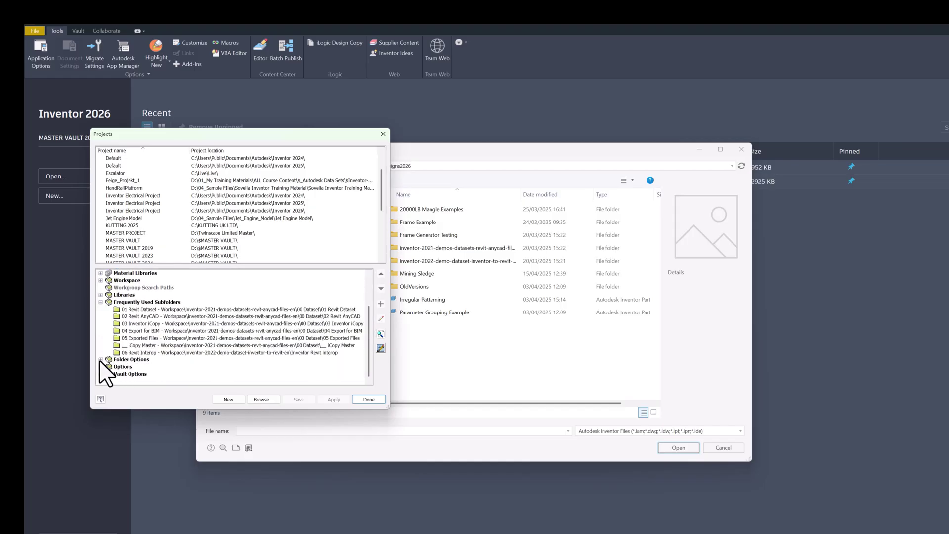
pyautogui.click(101, 359)
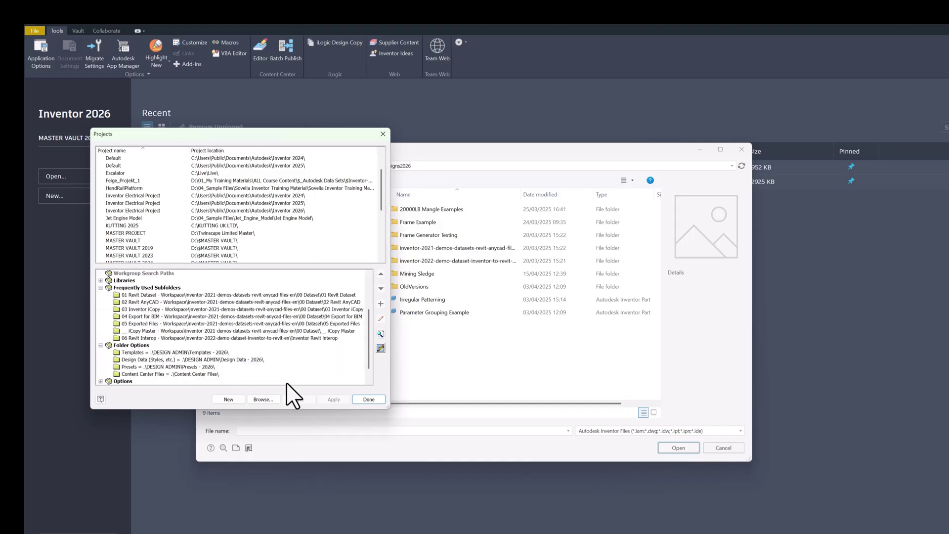
pyautogui.click(364, 400)
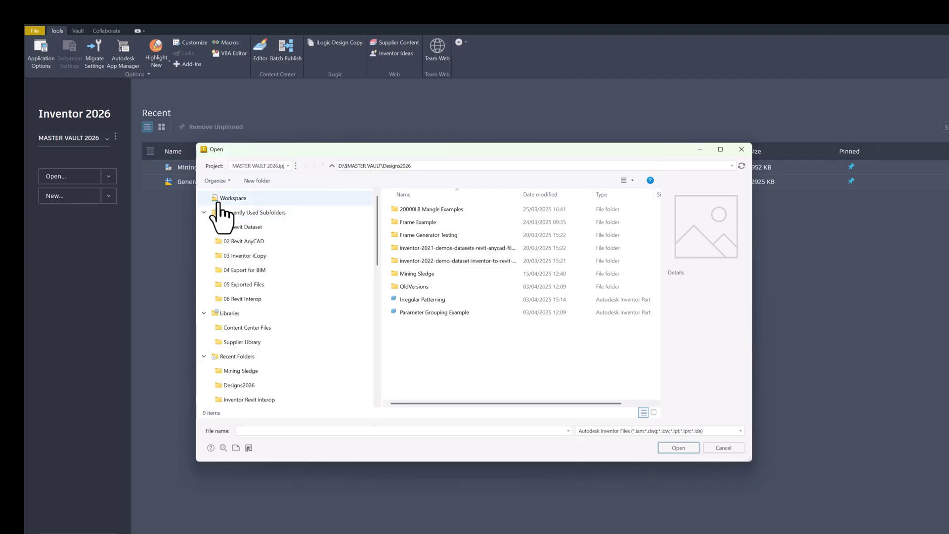
# Look through the Frequently Used Subfolders, Libraries, Recent Folders and Workspace locations, along with the remaining drives and folders
pyautogui.click(281, 213)
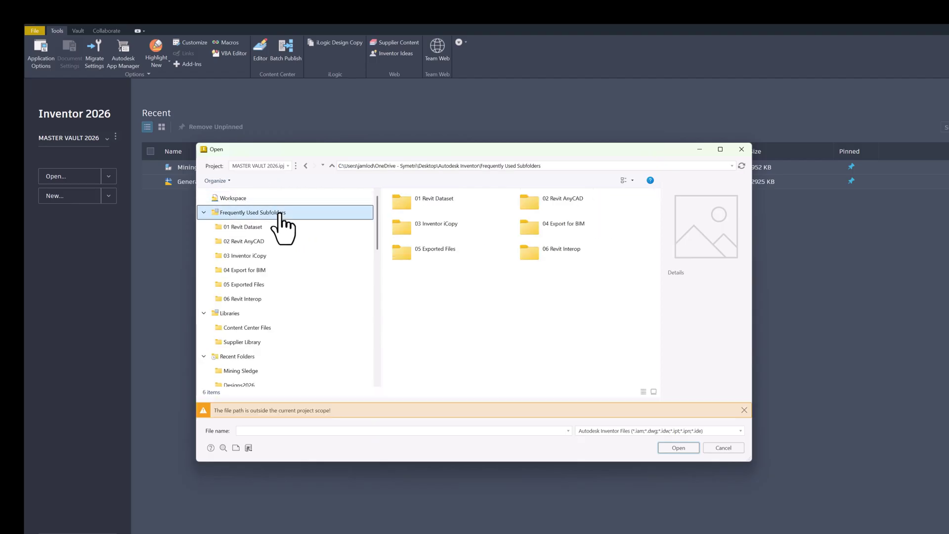
pyautogui.click(255, 313)
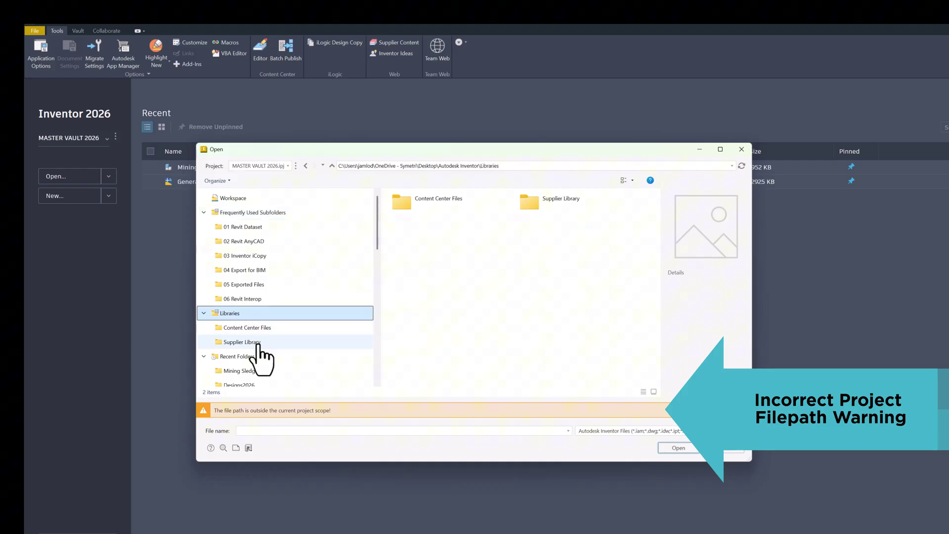
pyautogui.click(249, 356)
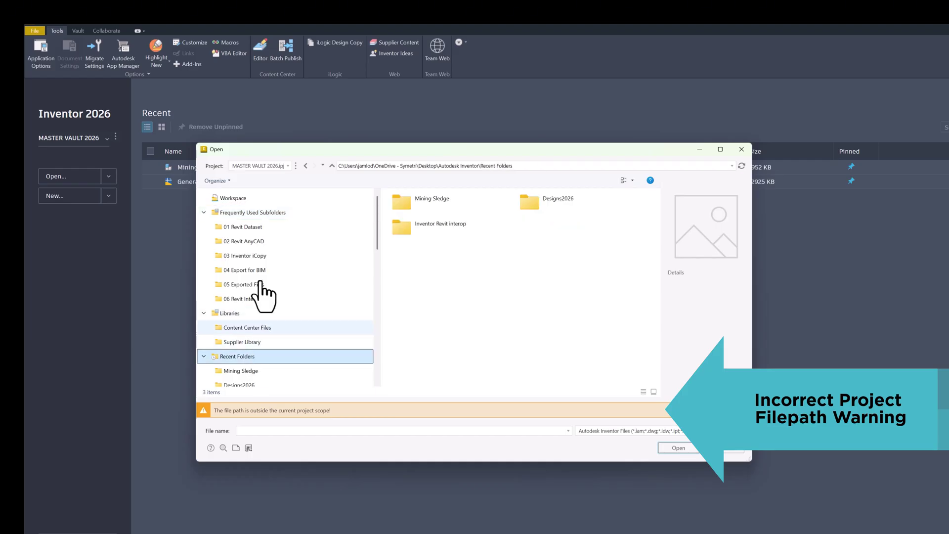
pyautogui.click(271, 199)
pyautogui.scroll(-4, 346, 237)
pyautogui.scroll(-5, 292, 269)
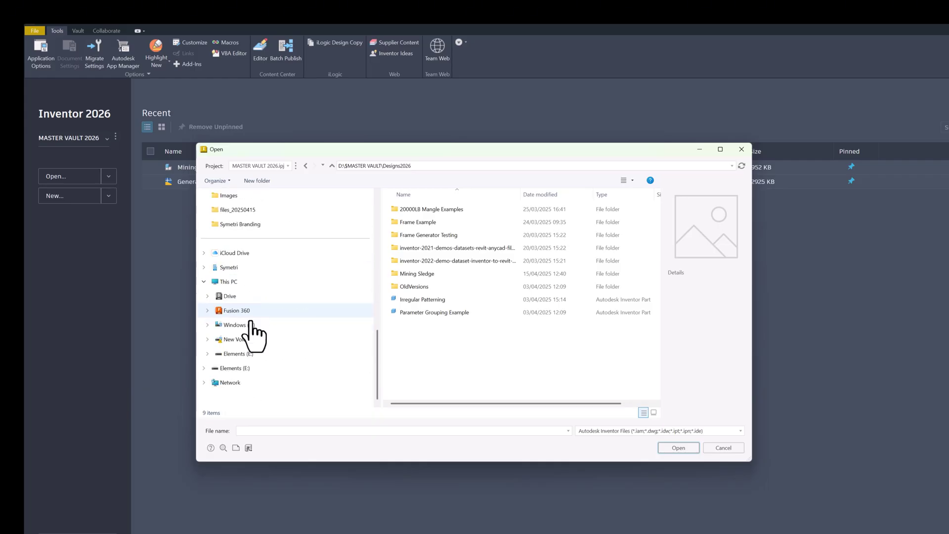
pyautogui.scroll(8, 274, 355)
pyautogui.scroll(3, 281, 239)
pyautogui.click(417, 352)
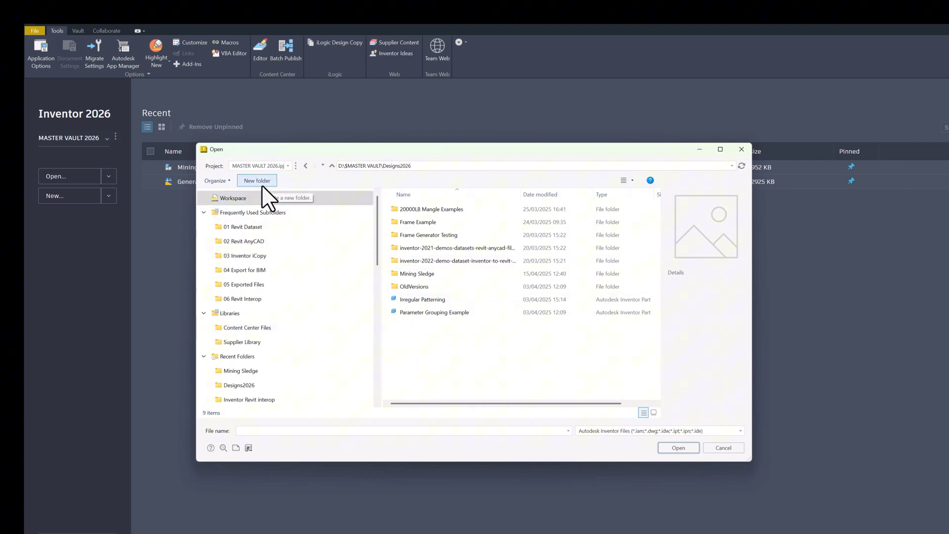
# Select the Mining Sledge (Top Level) assembly in the Mining Sledge folder and show its opening options
pyautogui.click(420, 275)
pyautogui.doubleClick(420, 274)
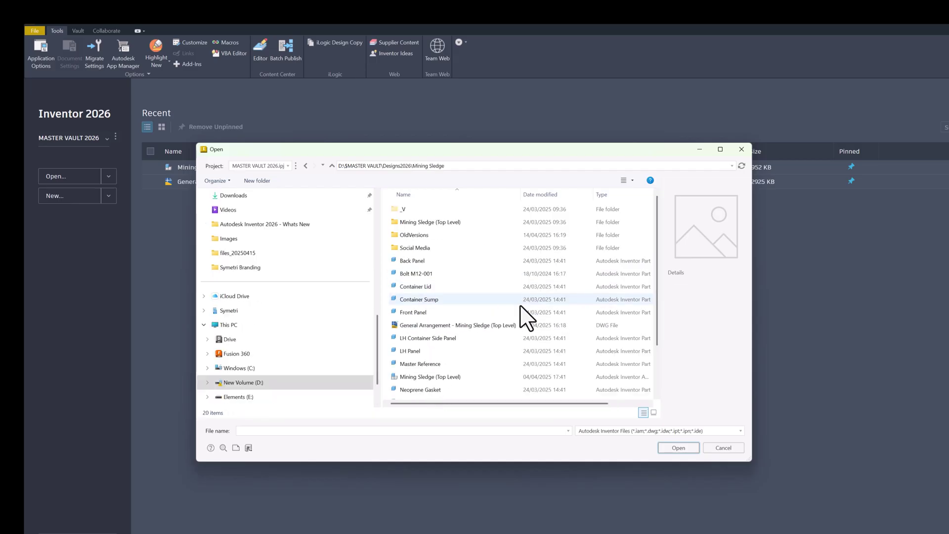
pyautogui.click(425, 376)
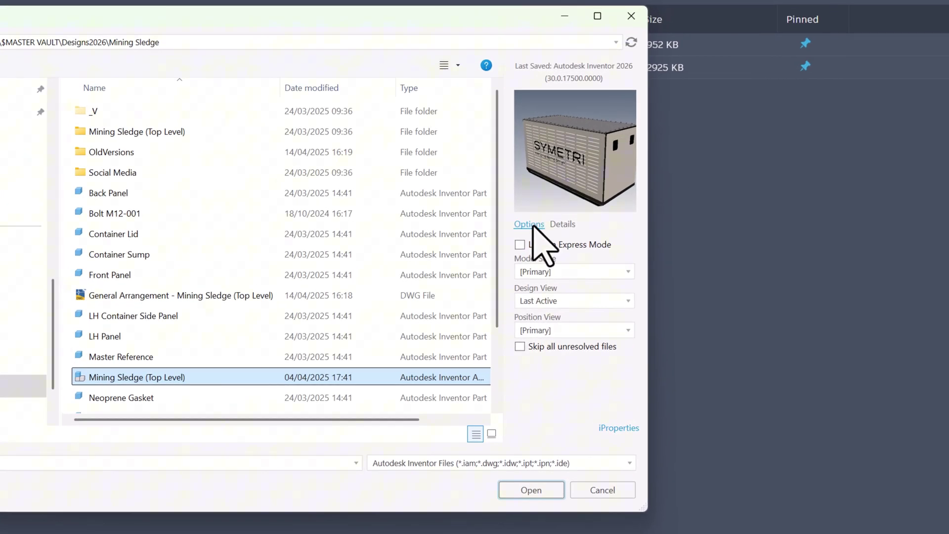
pyautogui.click(678, 281)
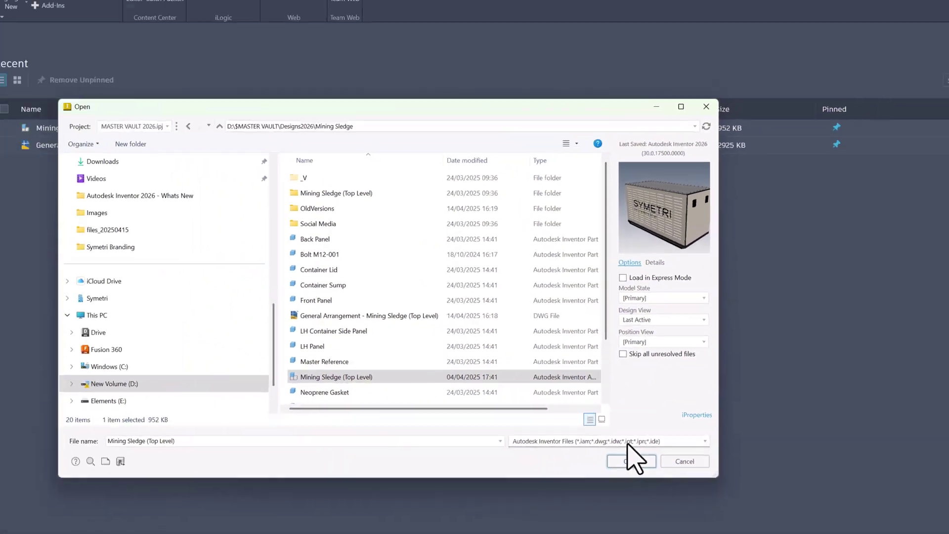
# Check which file types can be opened and which folder paths were visited recently
pyautogui.click(526, 465)
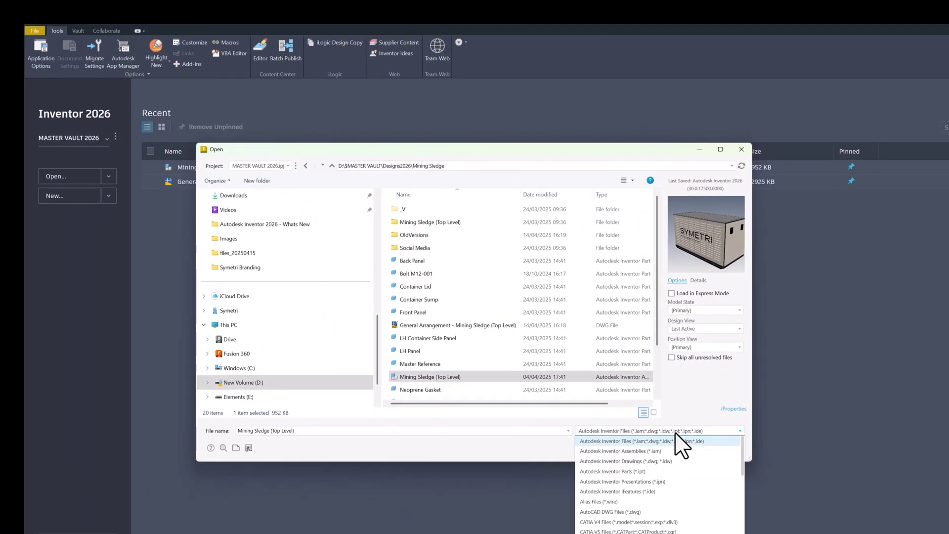
pyautogui.click(675, 433)
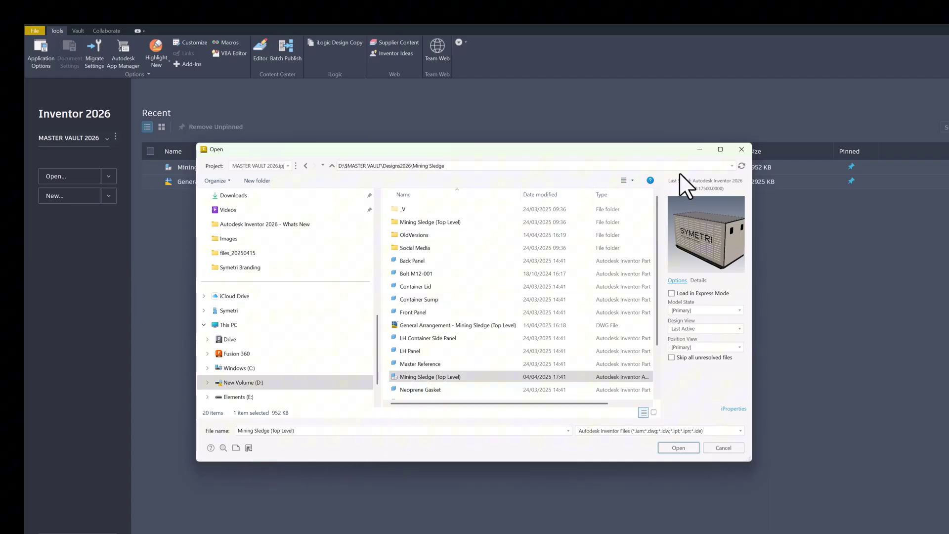
pyautogui.click(732, 166)
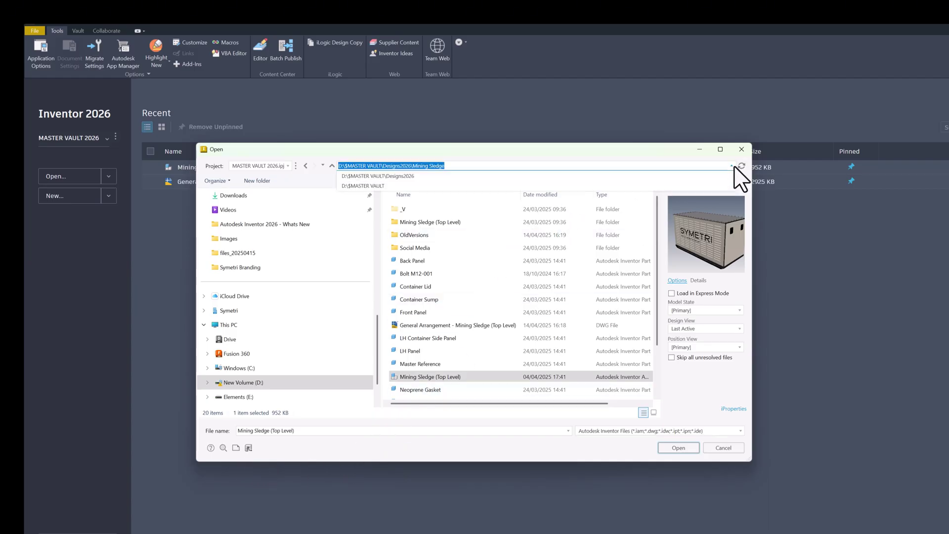
pyautogui.click(733, 167)
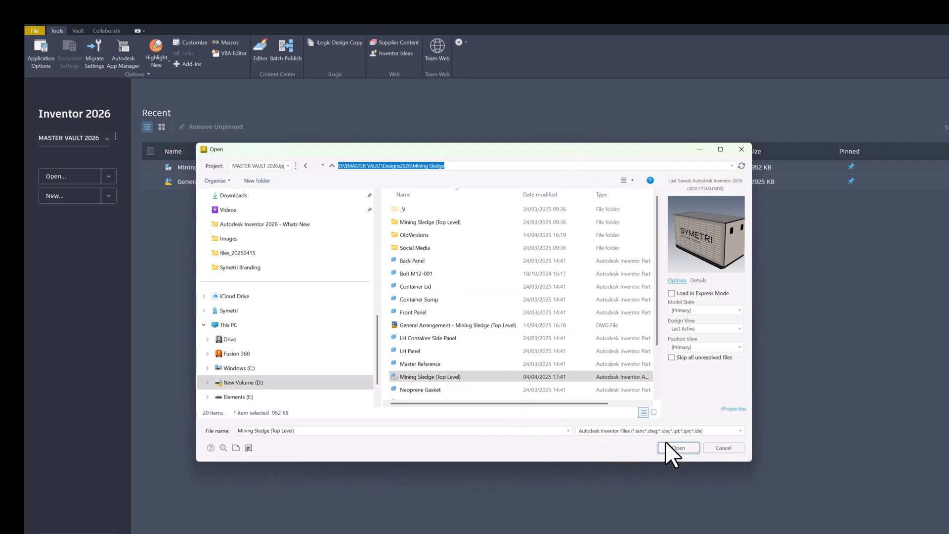
# Open the selected Mining Sledge (Top Level) assembly and display the assembly tools
pyautogui.click(666, 445)
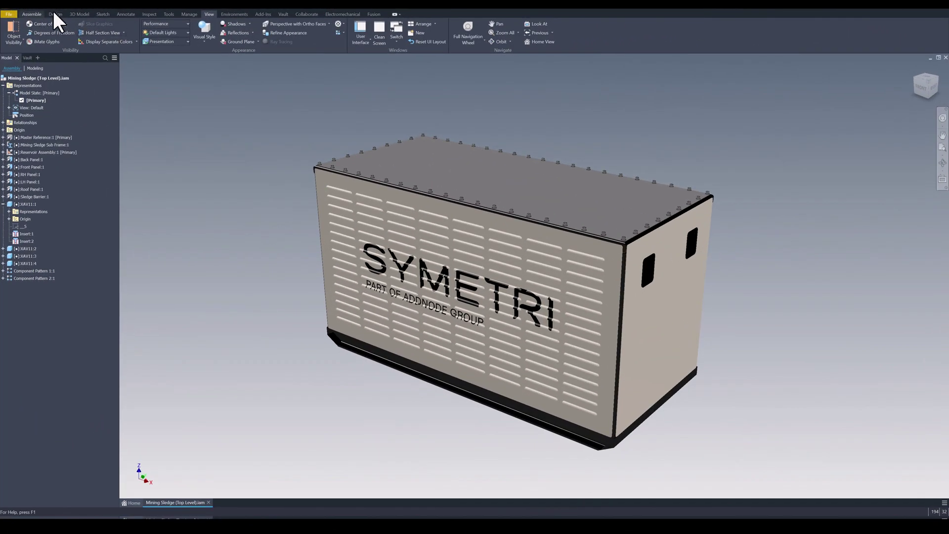
pyautogui.click(37, 14)
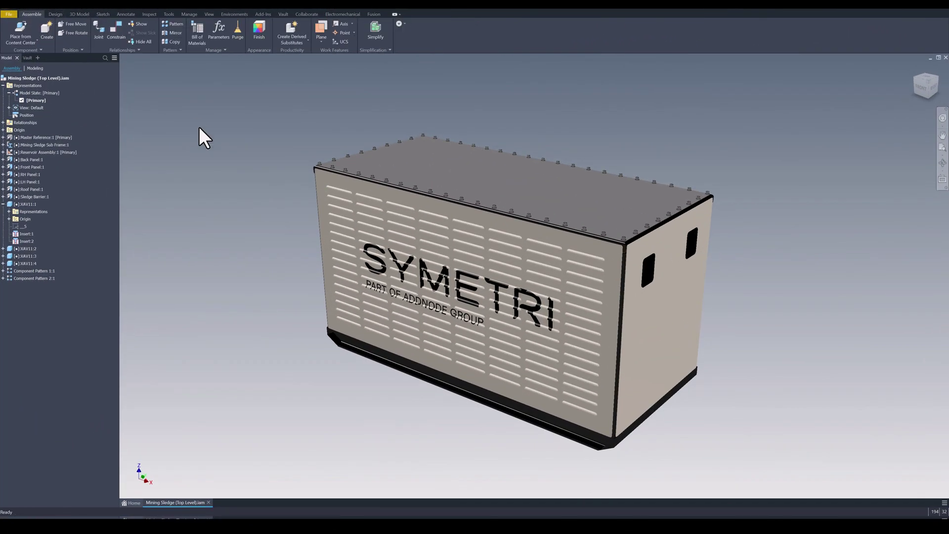
# Bring up the Save As dialog for the assembly and look through its folder locations
pyautogui.click(9, 14)
pyautogui.click(31, 92)
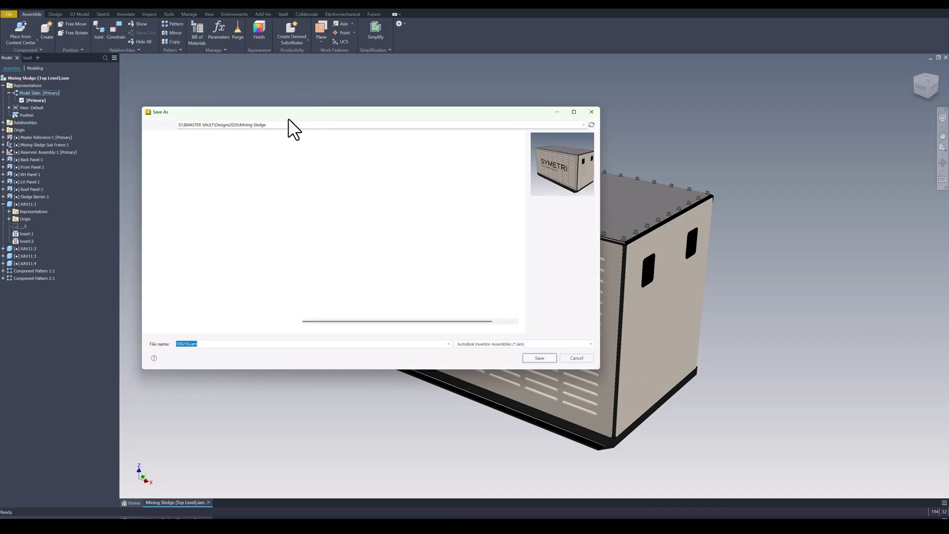
pyautogui.scroll(-10, 255, 179)
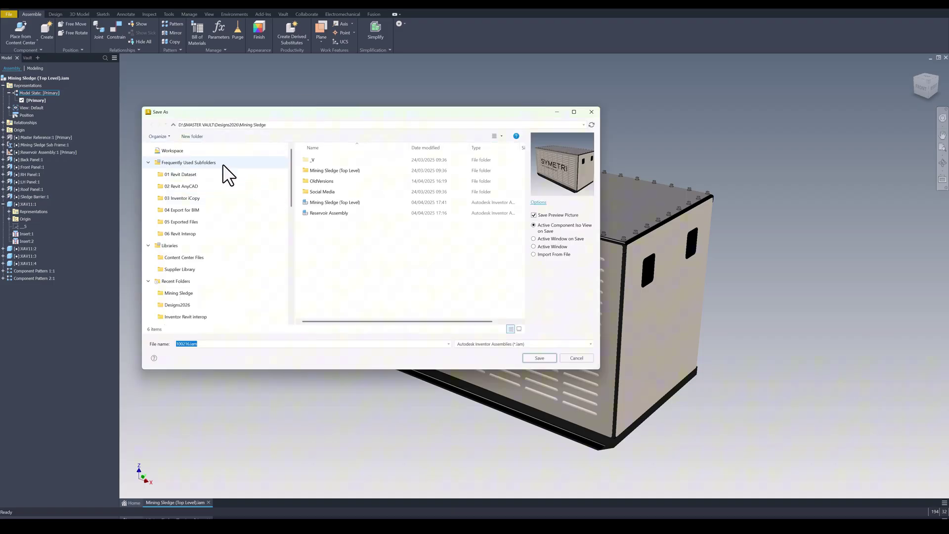
pyautogui.scroll(-3, 213, 157)
pyautogui.scroll(15, 209, 163)
pyautogui.scroll(-6, 213, 176)
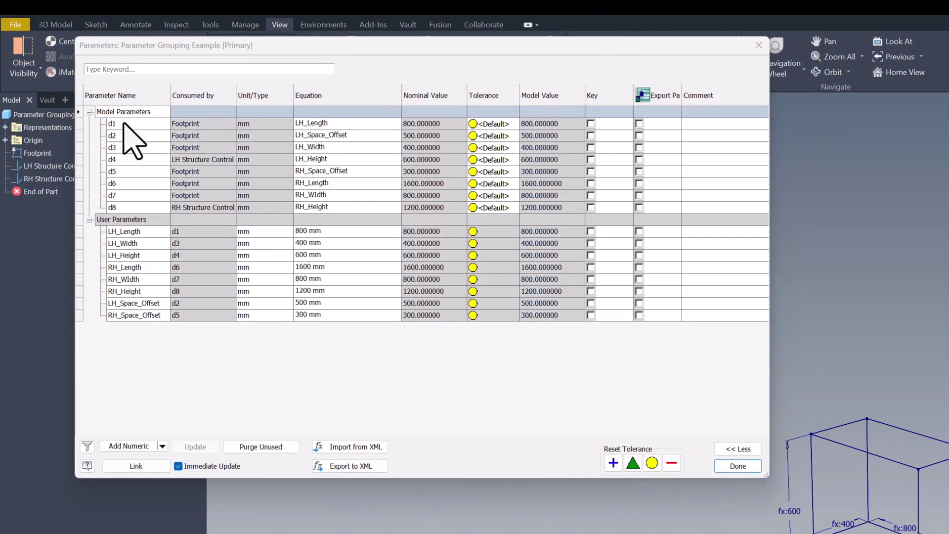
# Collapse and re-expand the Model Parameters and User Parameters groups in the parameter table
pyautogui.click(89, 113)
pyautogui.click(89, 112)
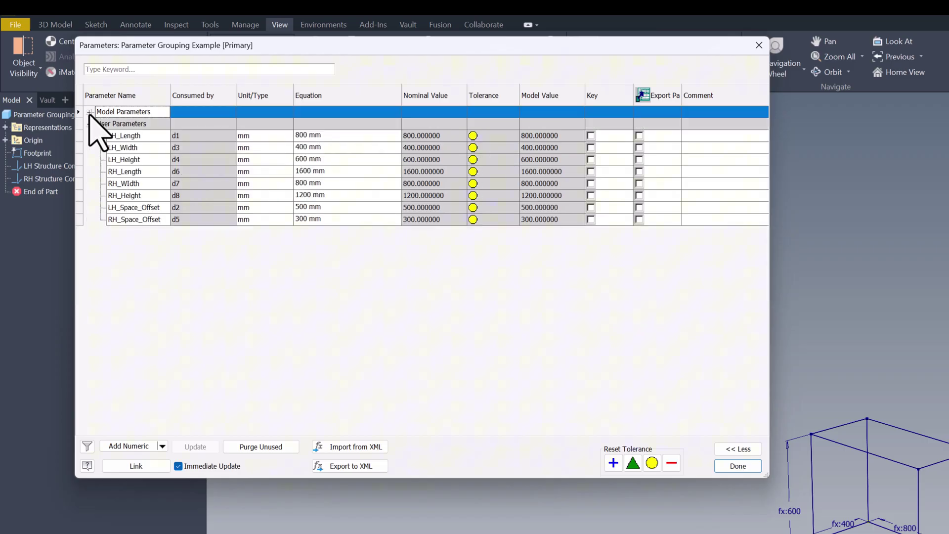
pyautogui.click(89, 112)
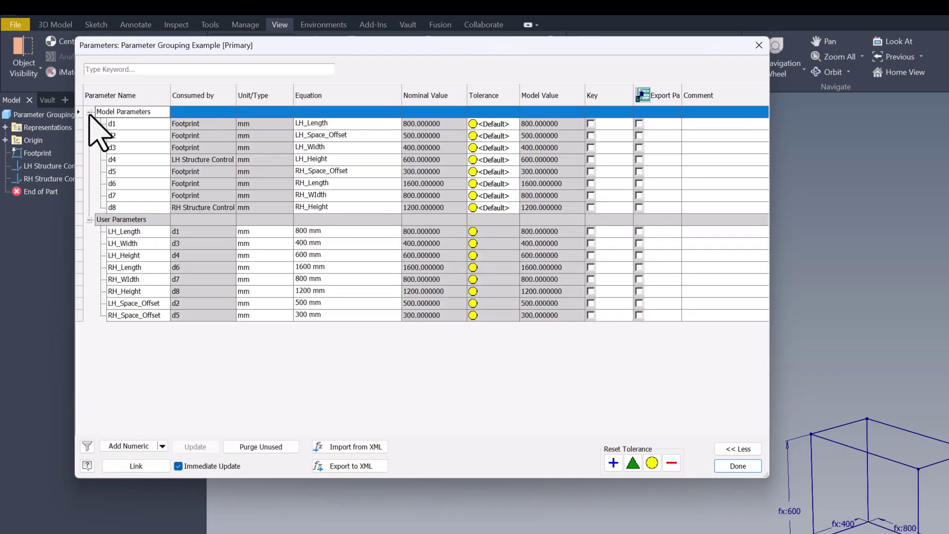
pyautogui.click(90, 220)
pyautogui.click(90, 220)
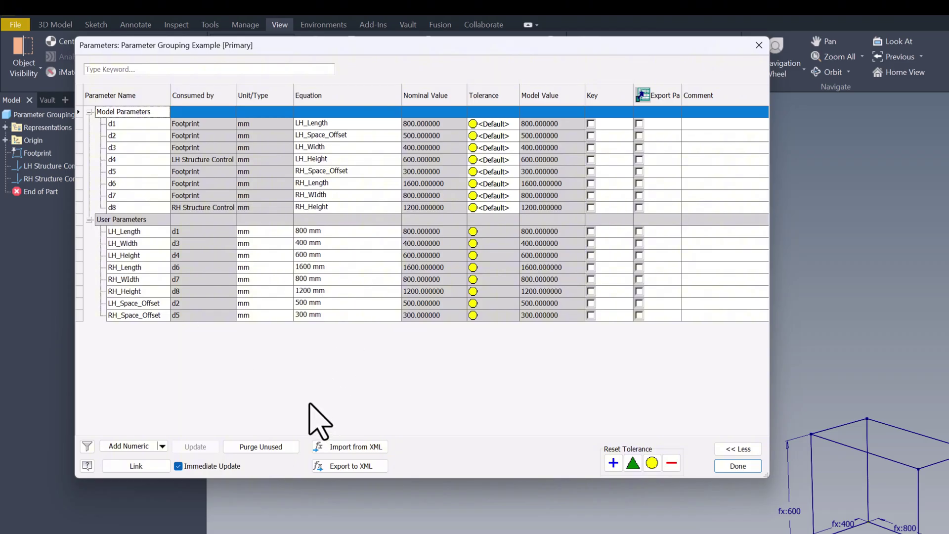
# Add the LH_Length user parameter to a new group named "LH Side Paraneters"
pyautogui.rightClick(142, 234)
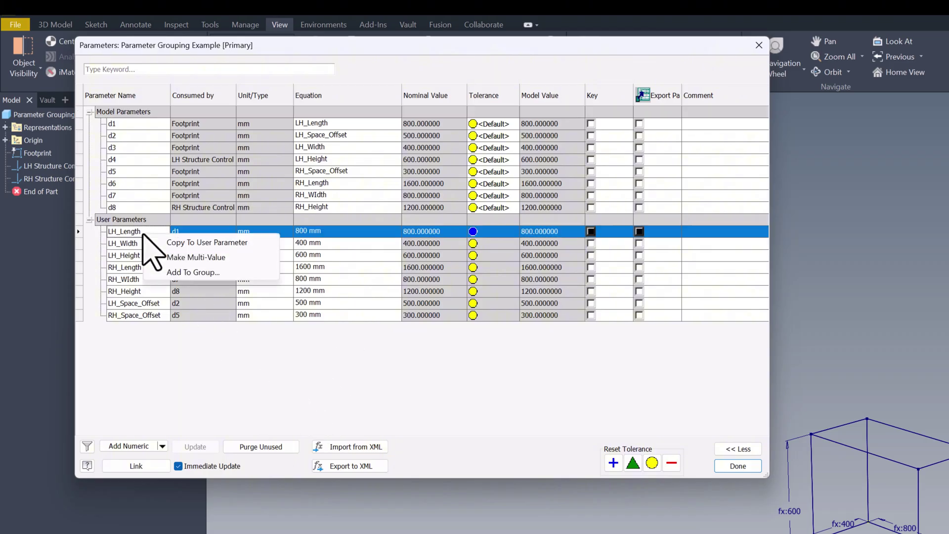
pyautogui.click(227, 273)
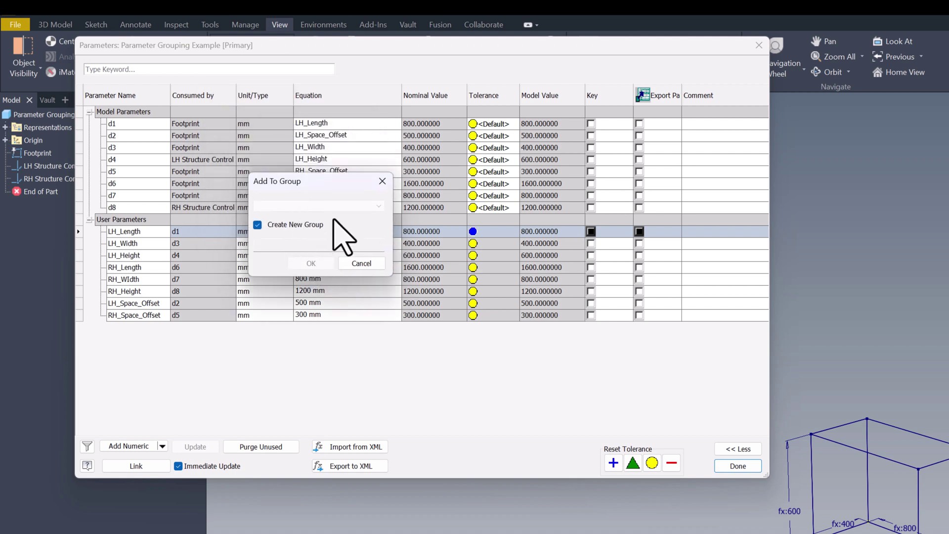
pyautogui.write('LH Side Paraneters')
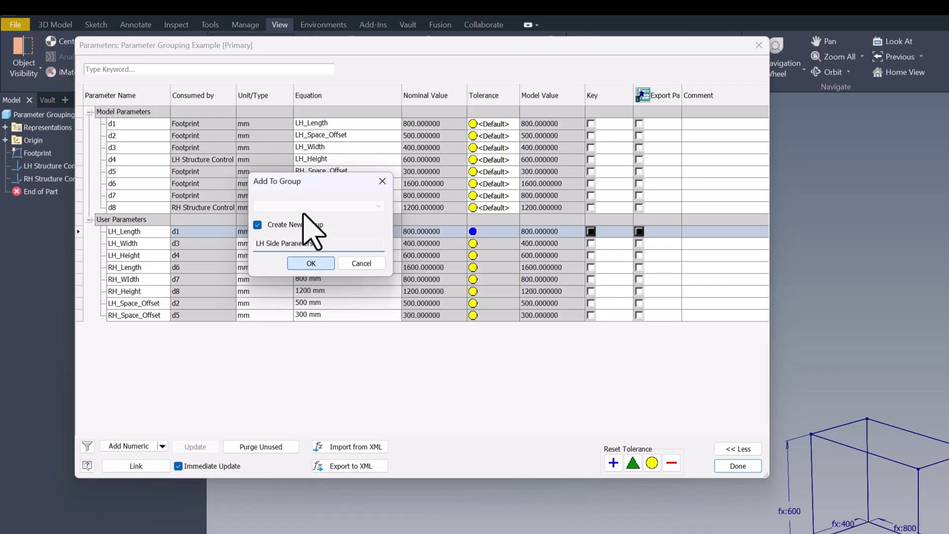
pyautogui.click(310, 266)
pyautogui.click(314, 268)
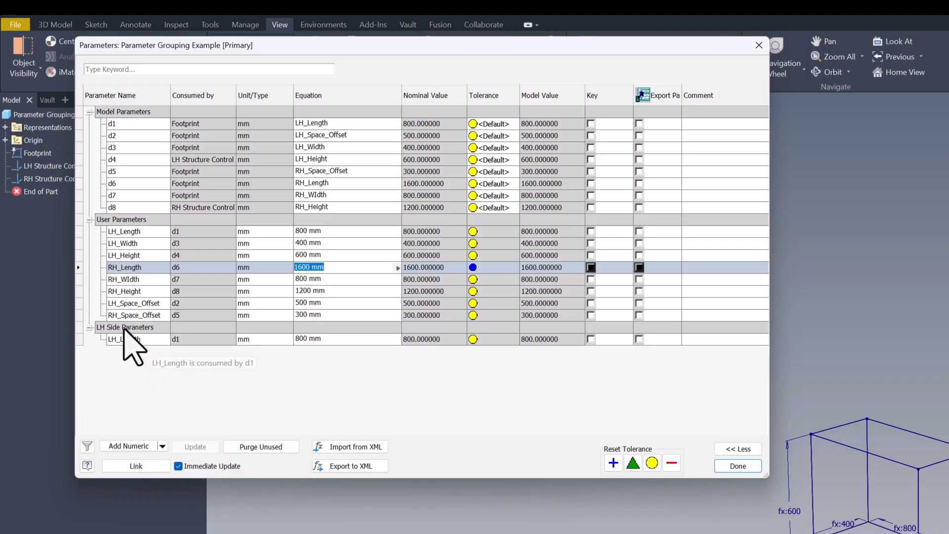
pyautogui.click(148, 367)
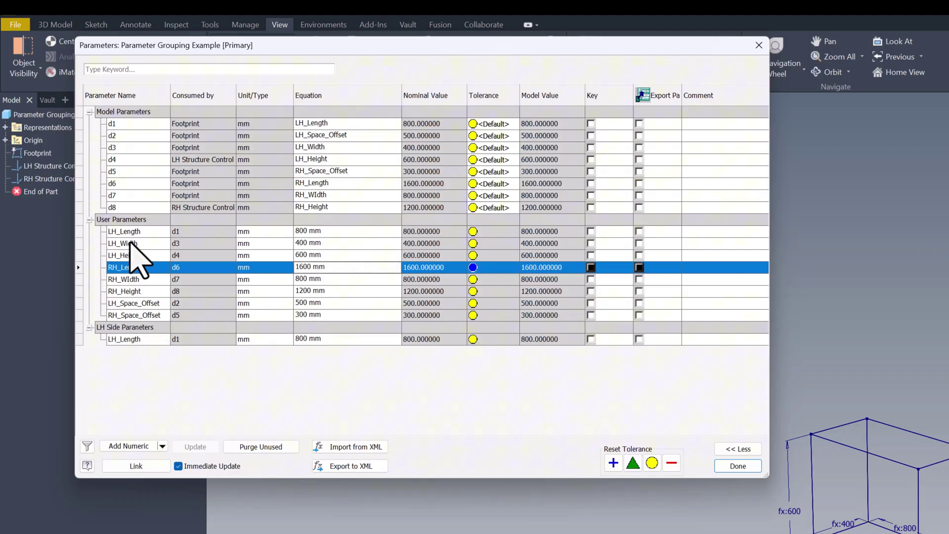
# Add the LH_Width, LH_Height and LH_Space_Offset user parameters to the existing "LH Side Paraneters" group
pyautogui.rightClick(150, 242)
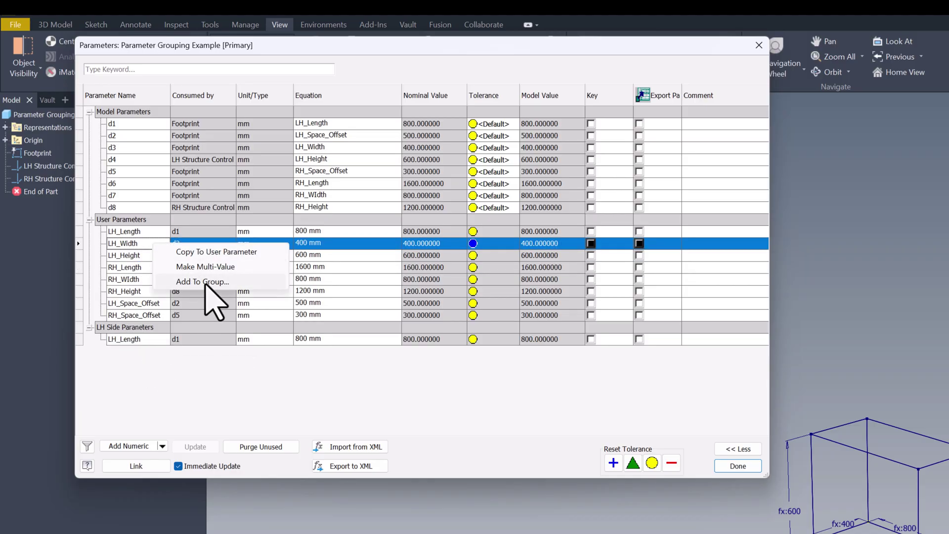
pyautogui.click(202, 281)
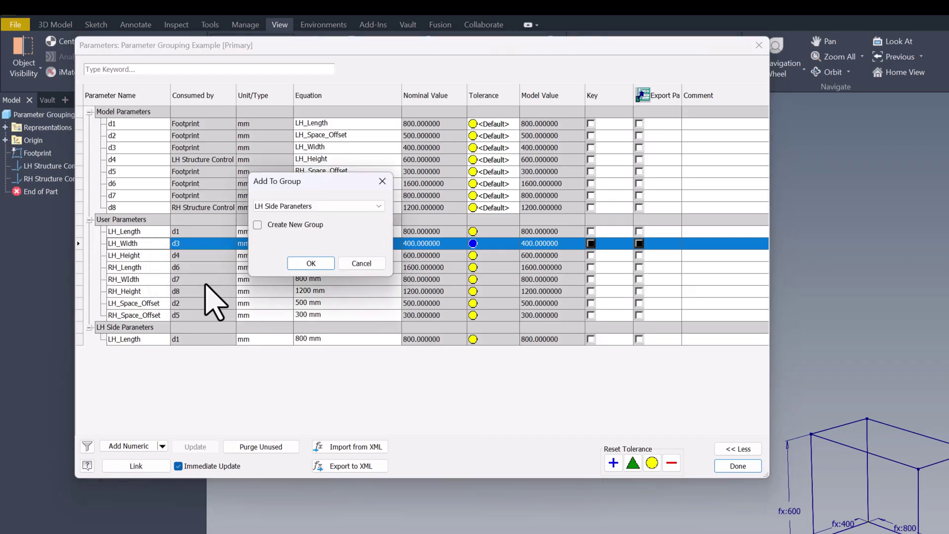
pyautogui.click(311, 263)
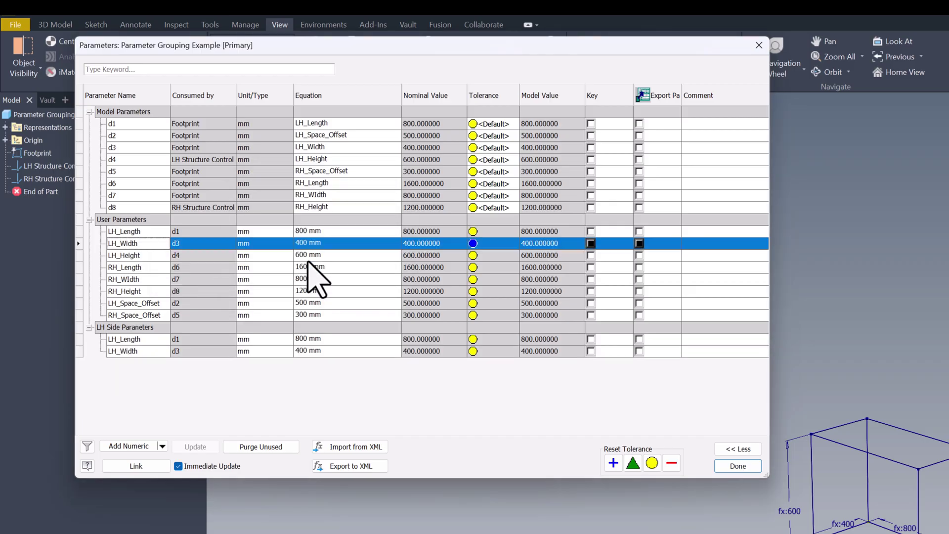
pyautogui.rightClick(145, 256)
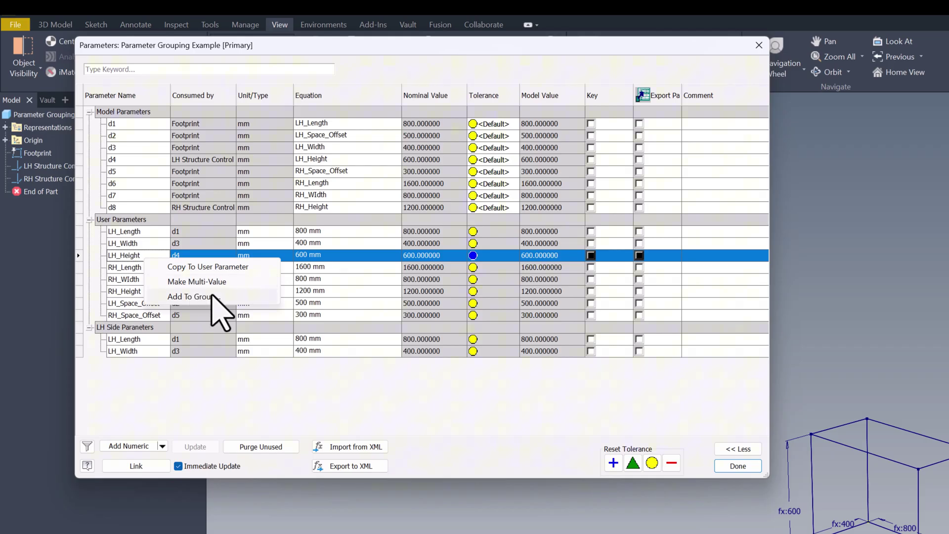
pyautogui.click(188, 296)
pyautogui.click(310, 262)
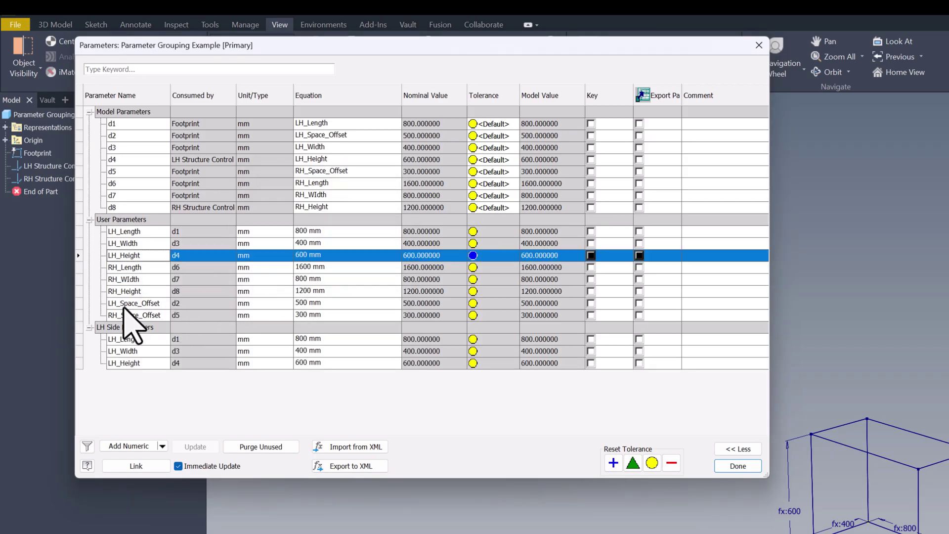
pyautogui.rightClick(132, 303)
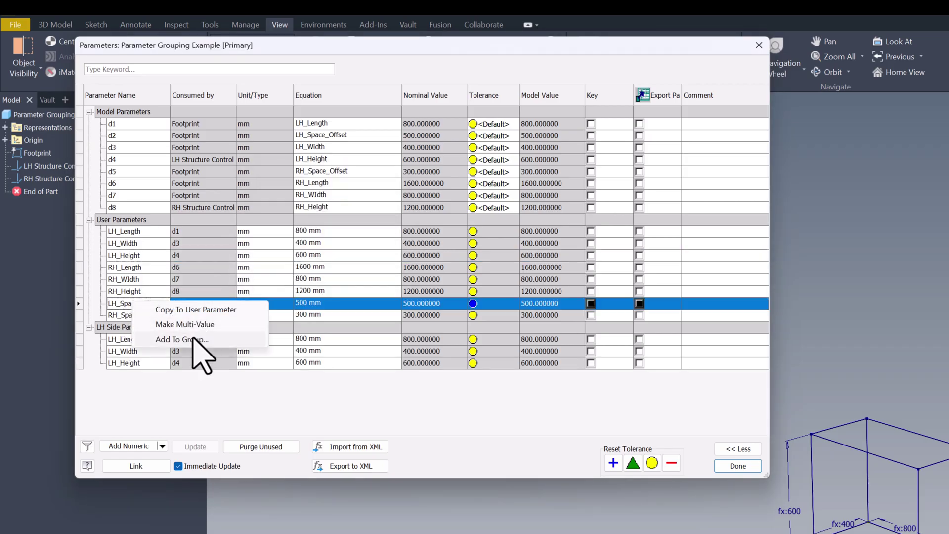
pyautogui.click(197, 340)
pyautogui.click(305, 263)
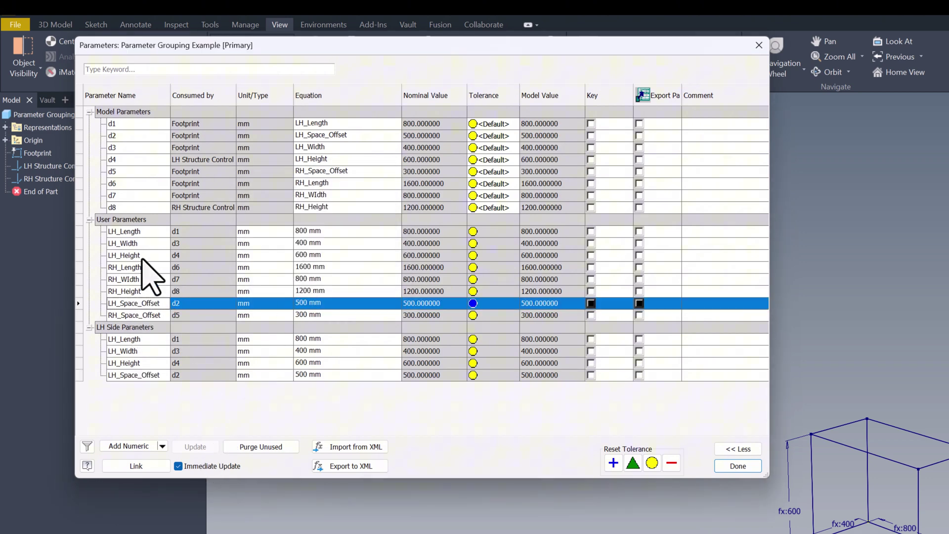
# Add the RH_Length user parameter to a new group named "RH Side Parameters"
pyautogui.rightClick(143, 267)
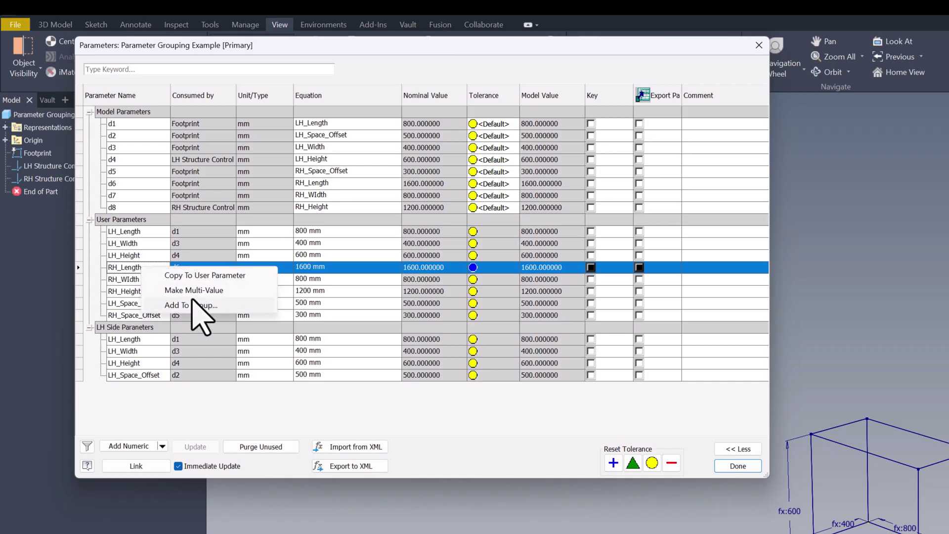
pyautogui.click(193, 305)
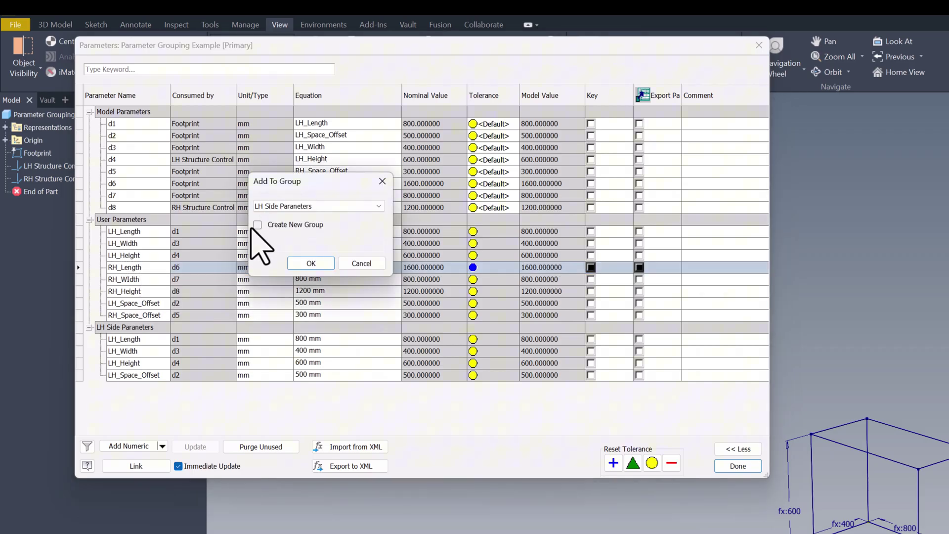
pyautogui.click(258, 225)
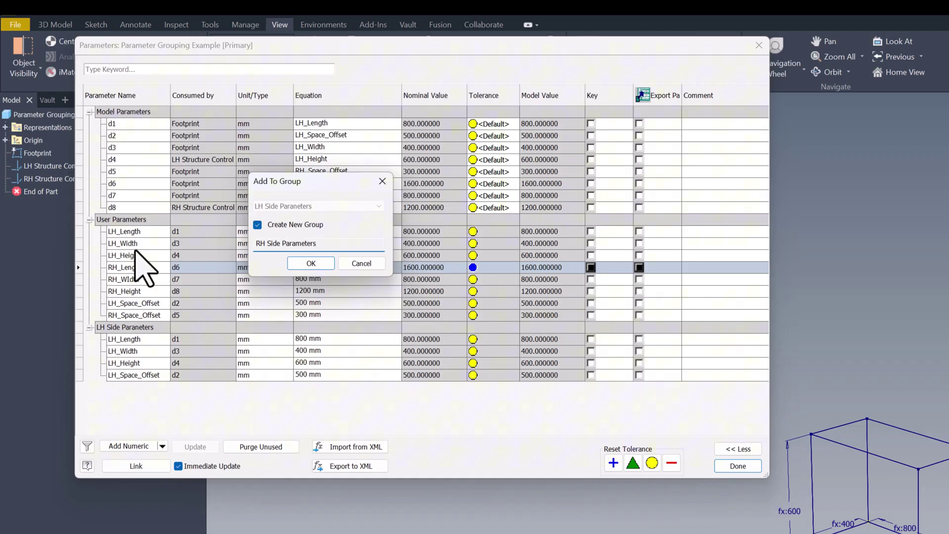
pyautogui.click(310, 263)
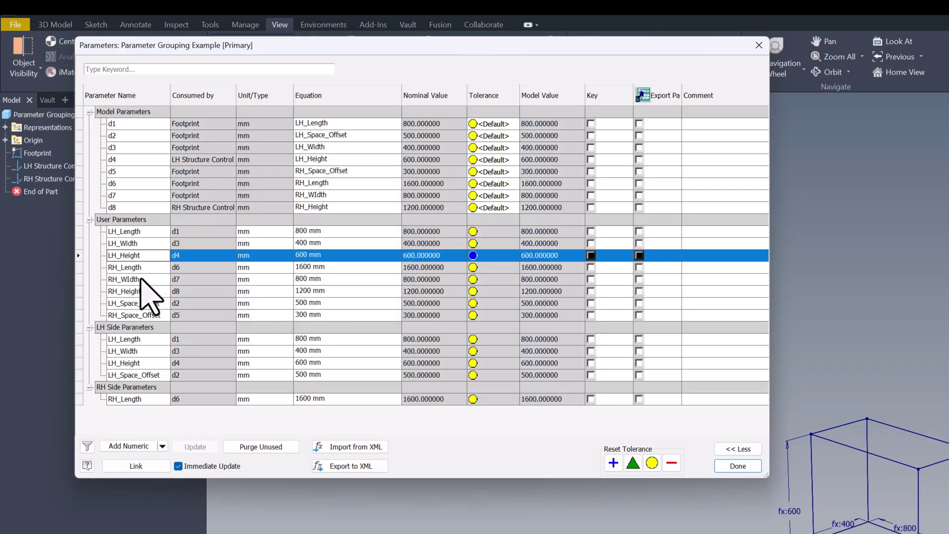
# Add the RH_WIdth and RH_Height user parameters to the "RH Side Parameters" group
pyautogui.click(228, 315)
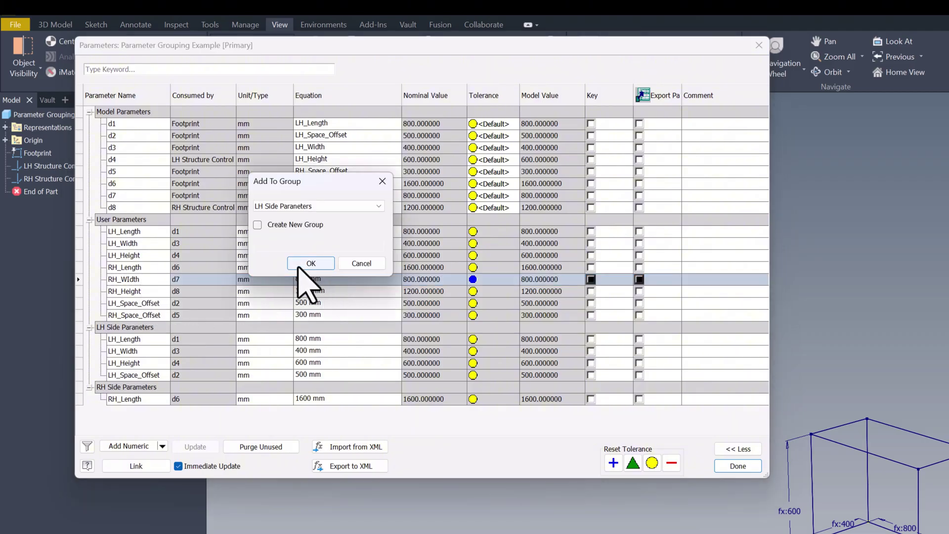
pyautogui.click(309, 206)
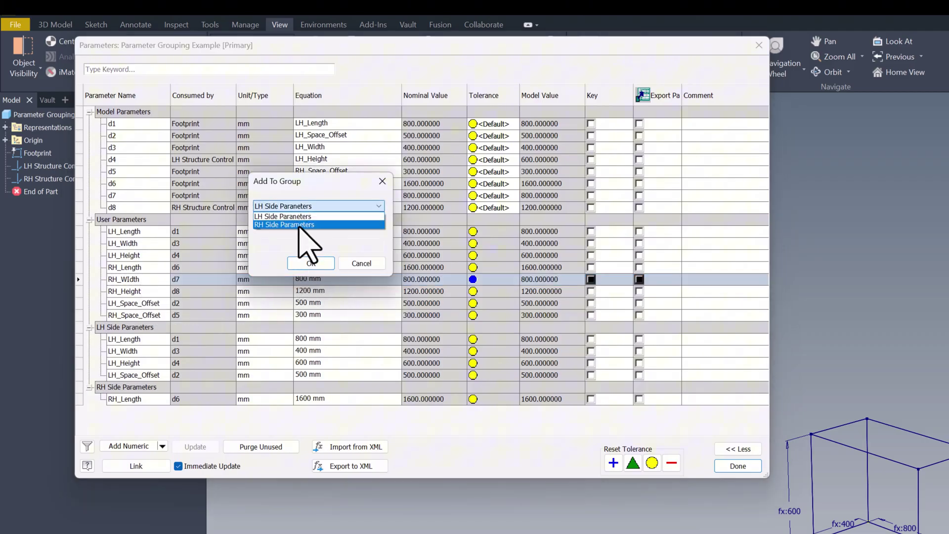
pyautogui.click(298, 225)
pyautogui.click(310, 263)
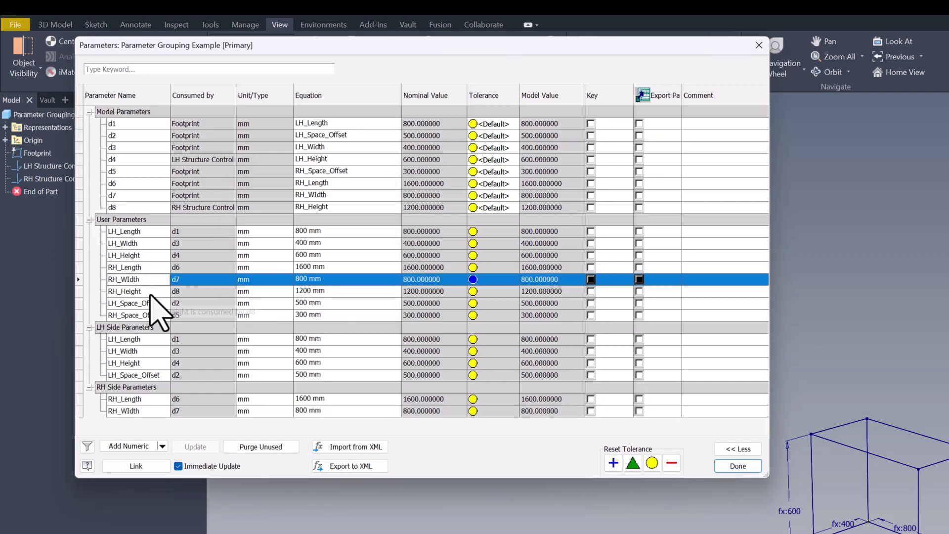
pyautogui.rightClick(149, 295)
pyautogui.click(193, 332)
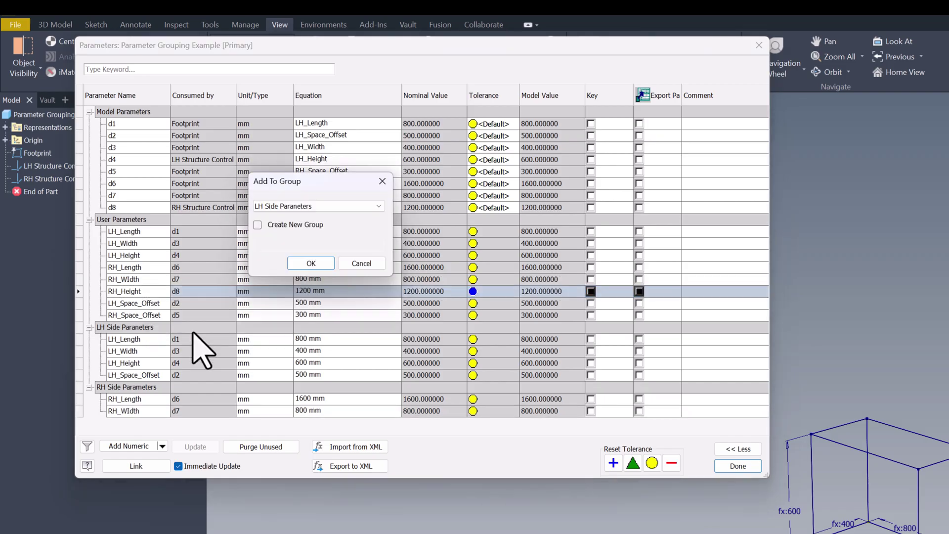
pyautogui.click(309, 207)
pyautogui.click(307, 225)
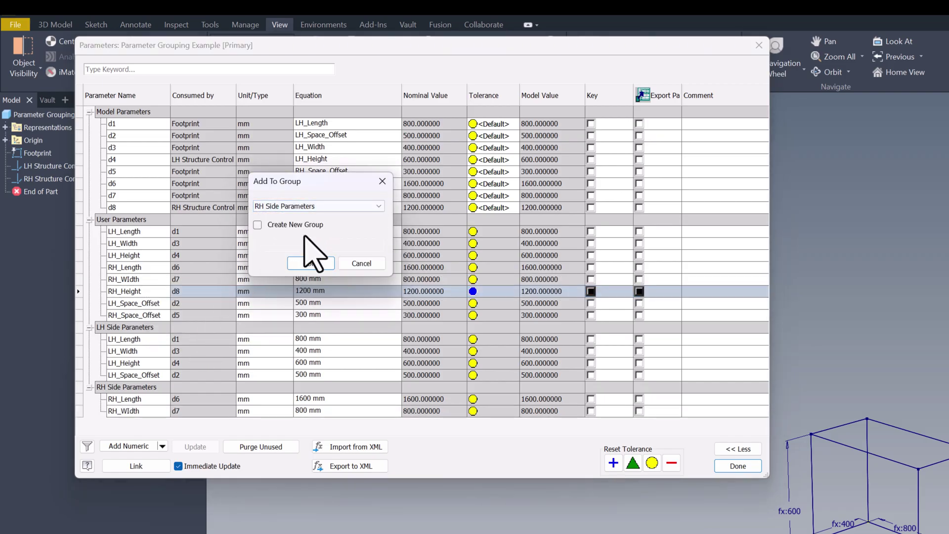
pyautogui.click(309, 262)
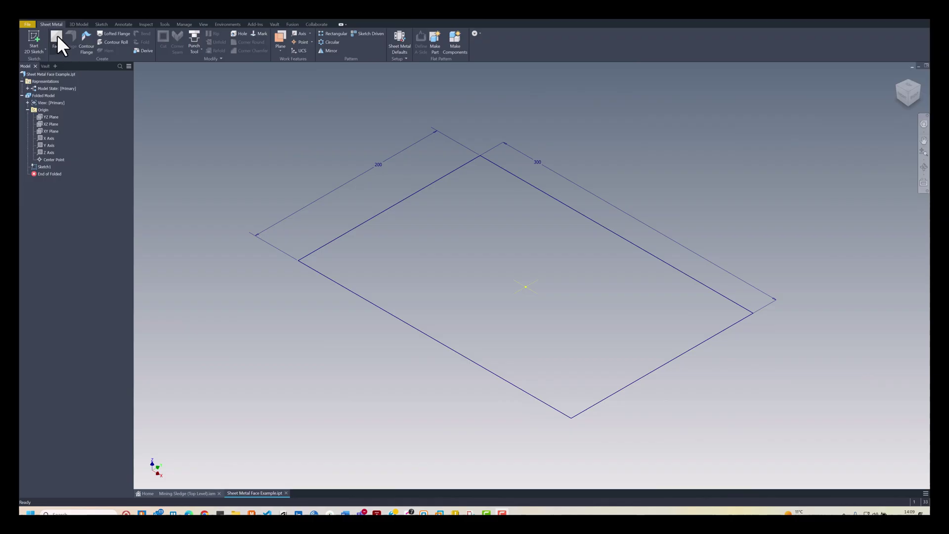
# Start a sheet metal Face from the rectangular sketch, view its source sketch and return to the face settings
pyautogui.click(56, 38)
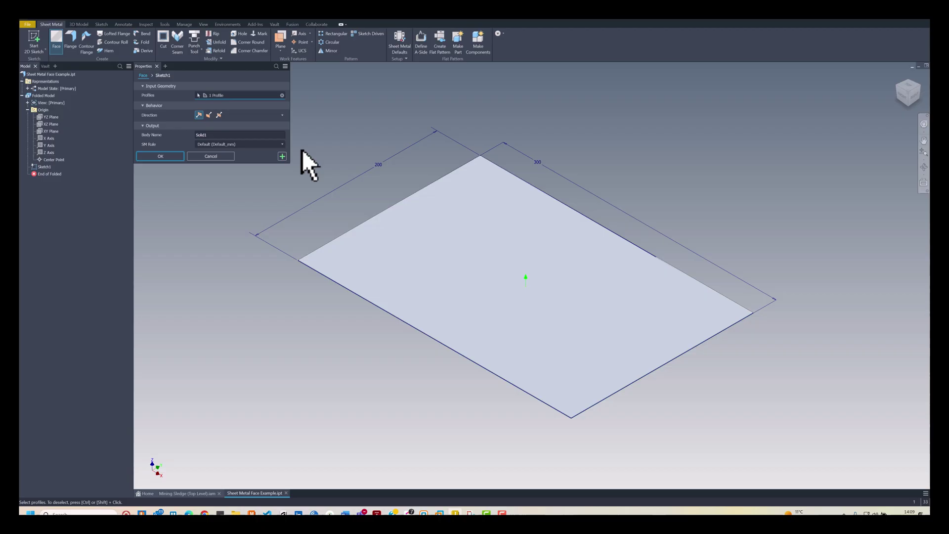
pyautogui.click(164, 77)
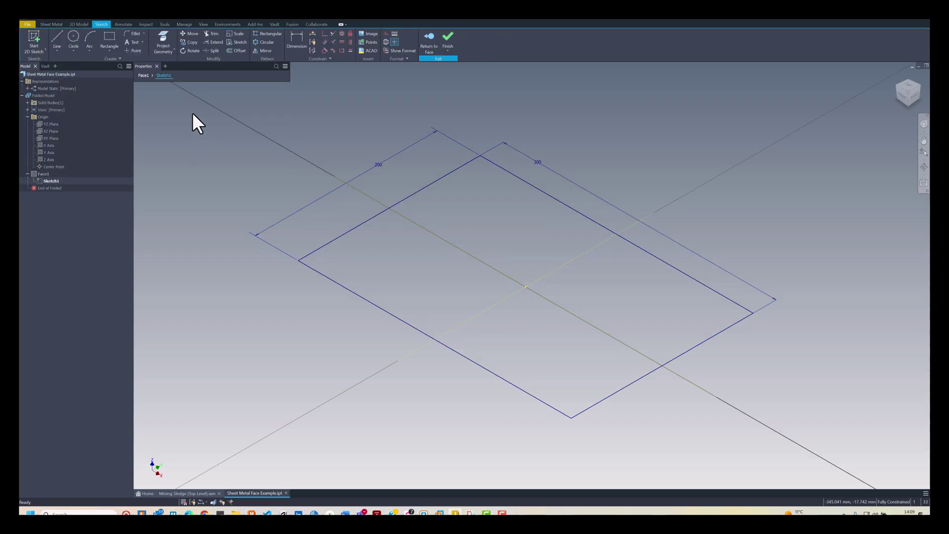
pyautogui.click(143, 75)
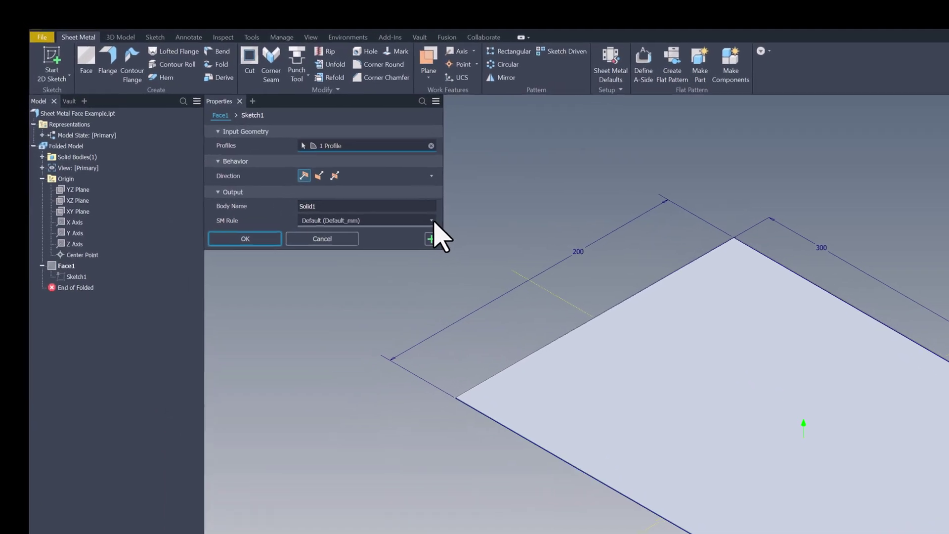
# Set the face's sheet metal rule to 10mm Mild Steel and look through the other available rules
pyautogui.click(283, 144)
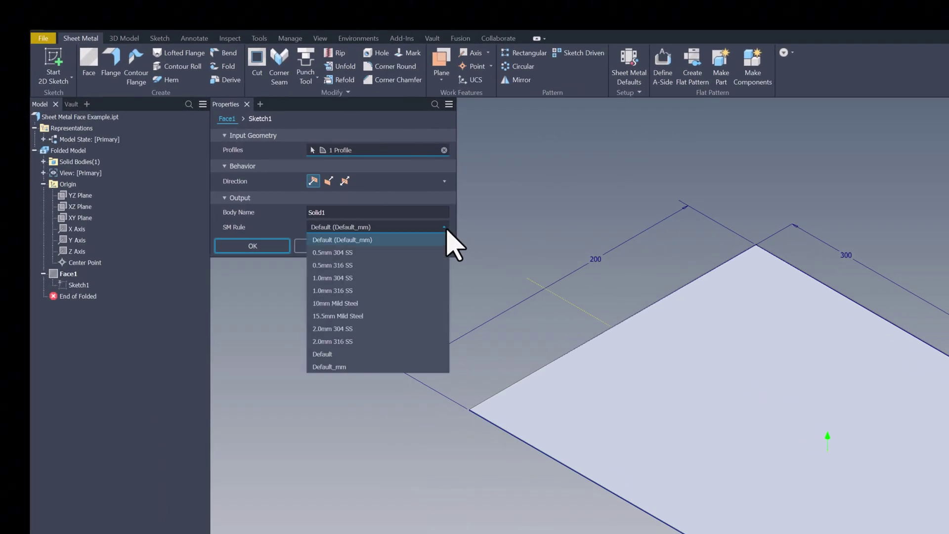
pyautogui.click(413, 303)
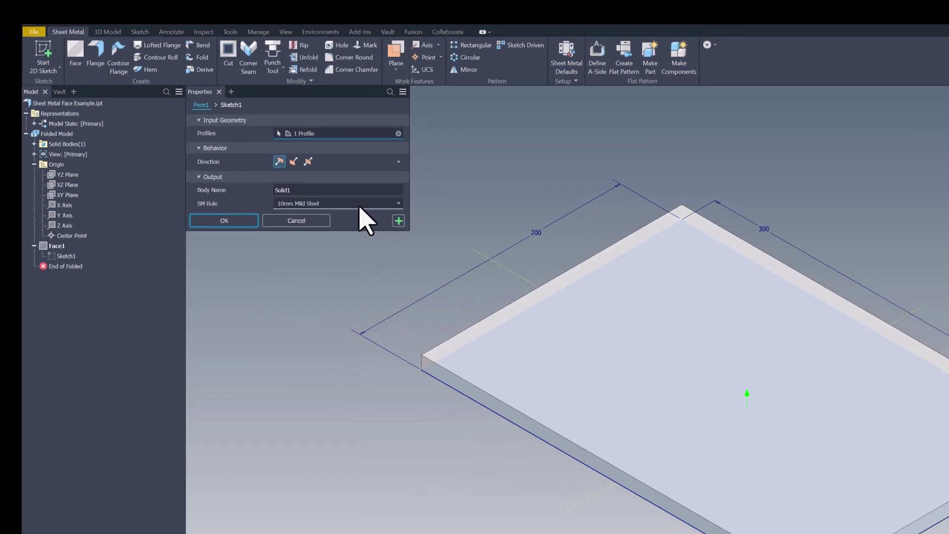
pyautogui.click(382, 227)
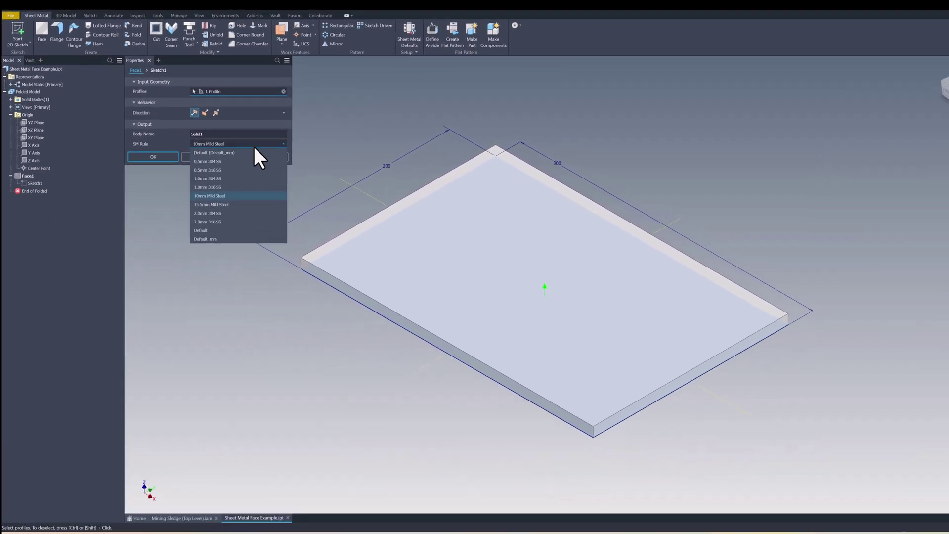
pyautogui.click(233, 158)
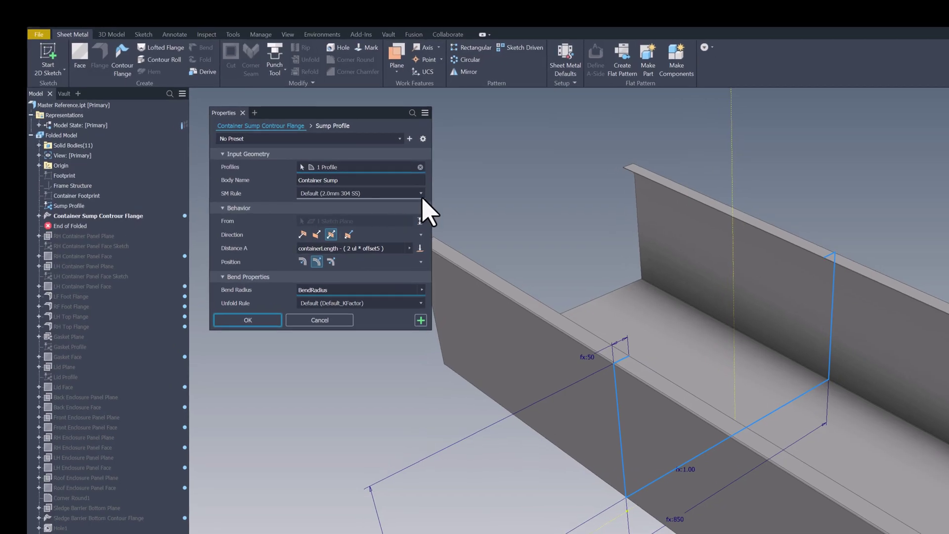
# Review the sheet metal rule and unfold rule choices for the Container Sump Contour Flange, keeping the Default_KFactor unfold rule
pyautogui.click(421, 195)
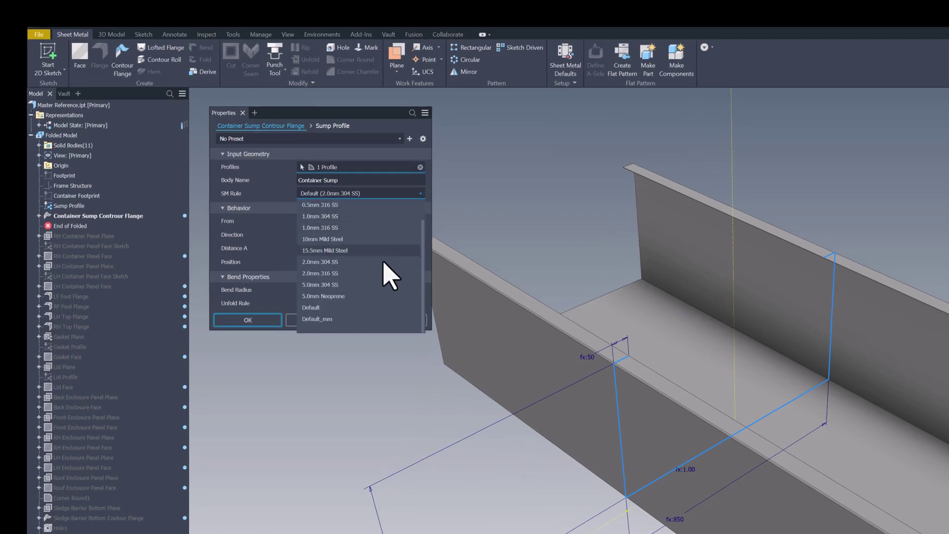
pyautogui.click(265, 197)
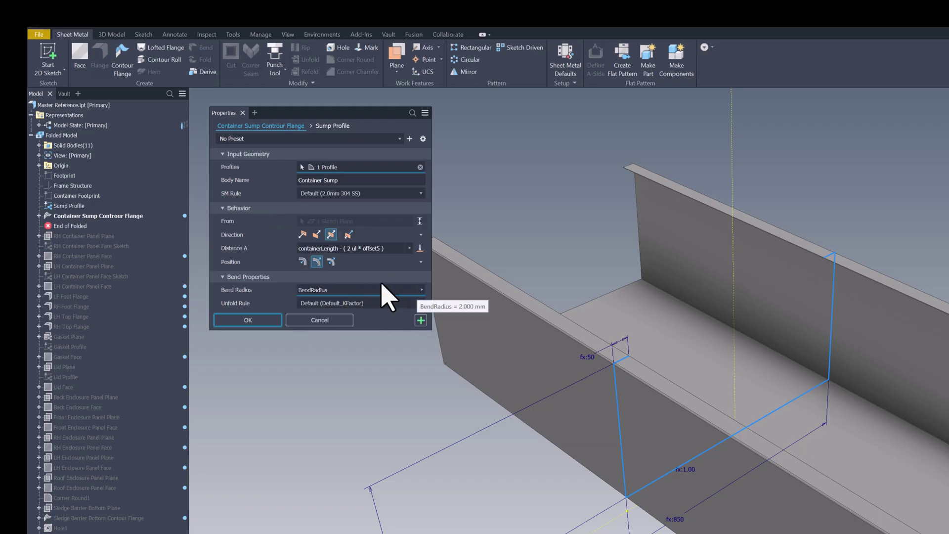
pyautogui.click(380, 305)
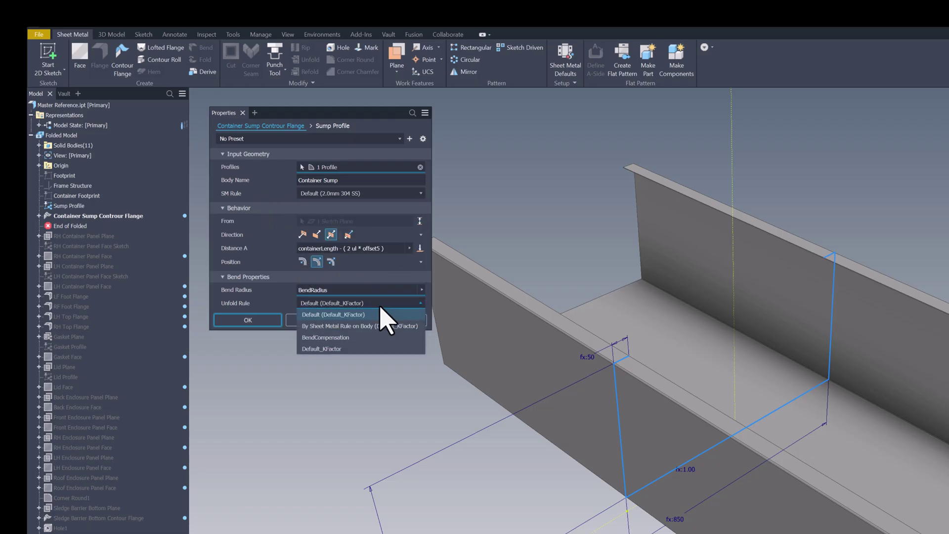
pyautogui.click(382, 314)
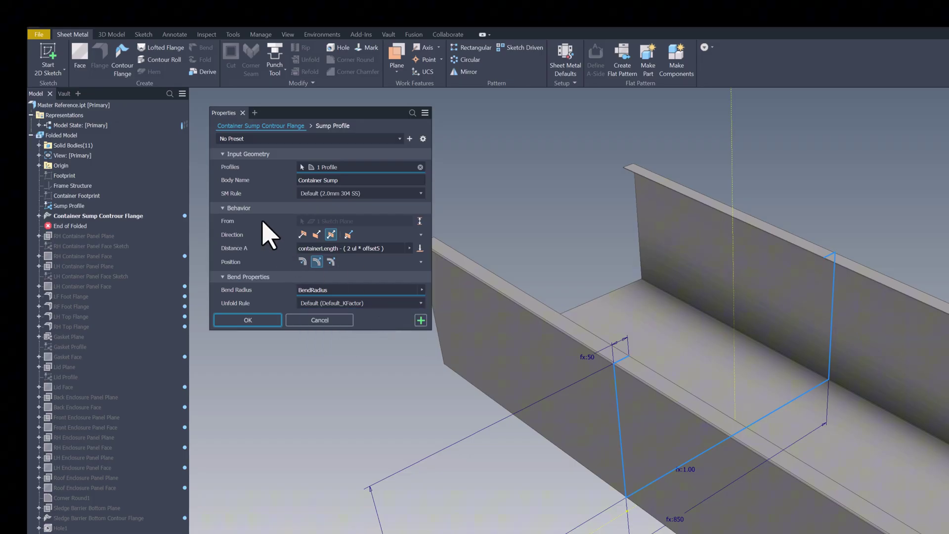
# Save the contour flange's current settings as a new preset under the suggested name
pyautogui.click(409, 140)
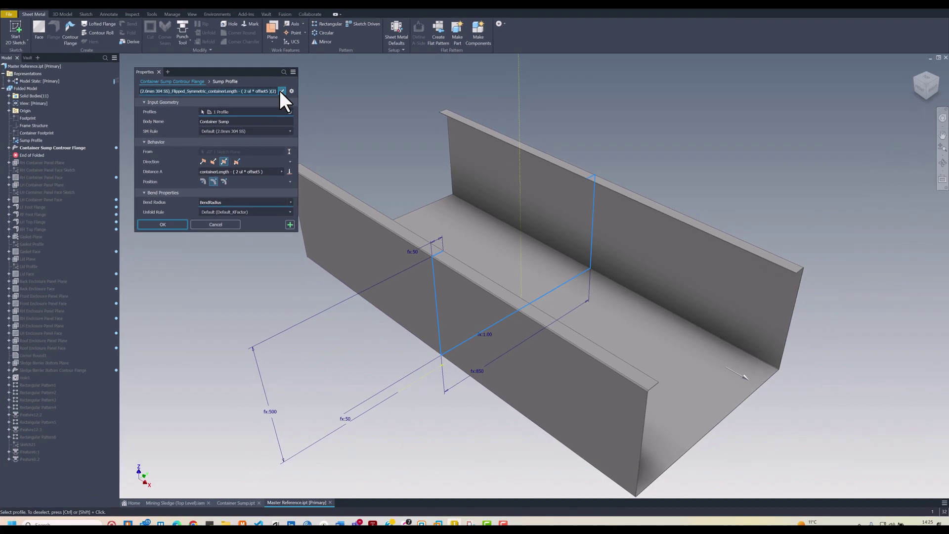
pyautogui.press('Return')
pyautogui.click(273, 91)
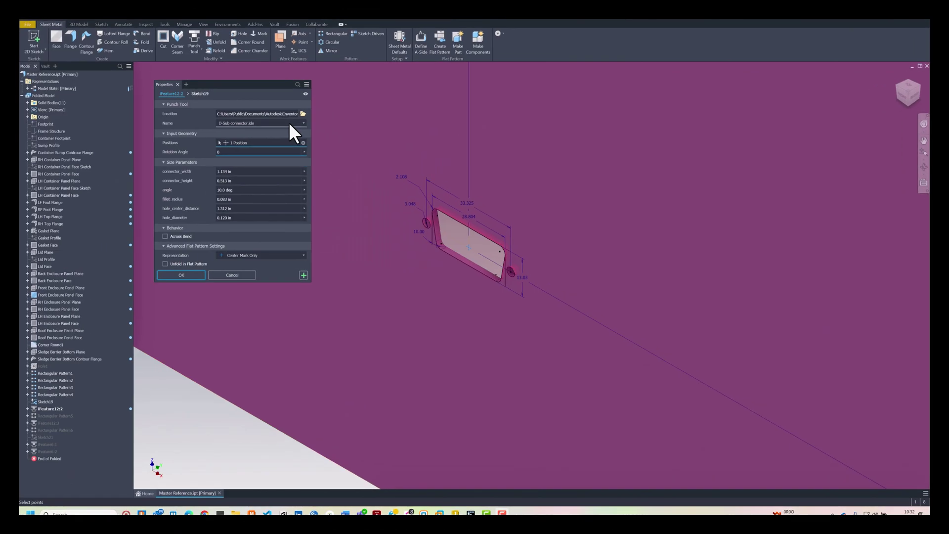
# Try the keyway.ide punch on the front enclosure panel and replace it with Louvre Punch Example.ide
pyautogui.click(288, 123)
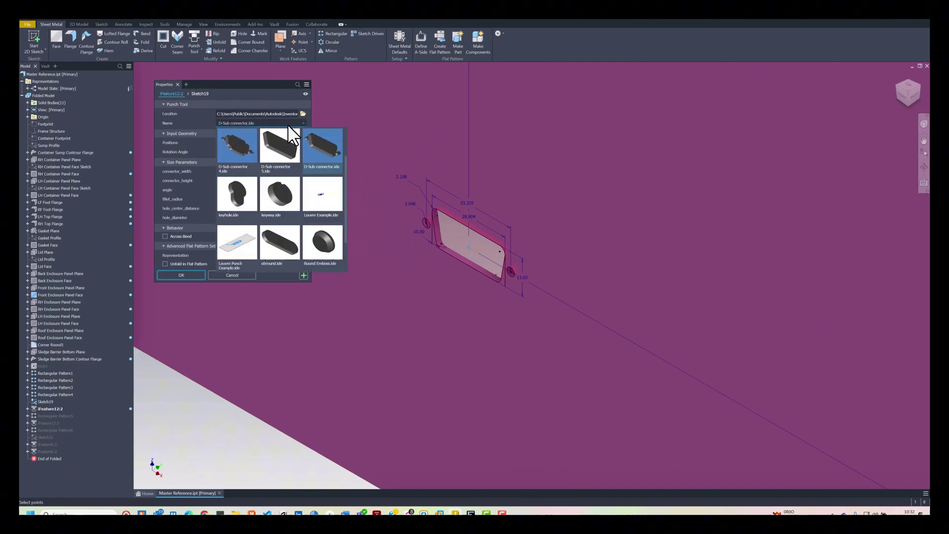
pyautogui.click(285, 194)
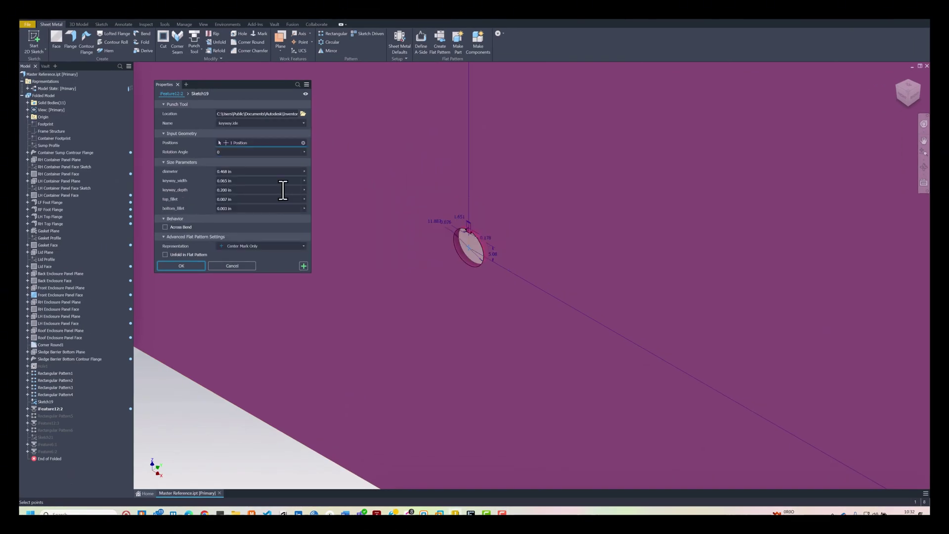
pyautogui.click(261, 123)
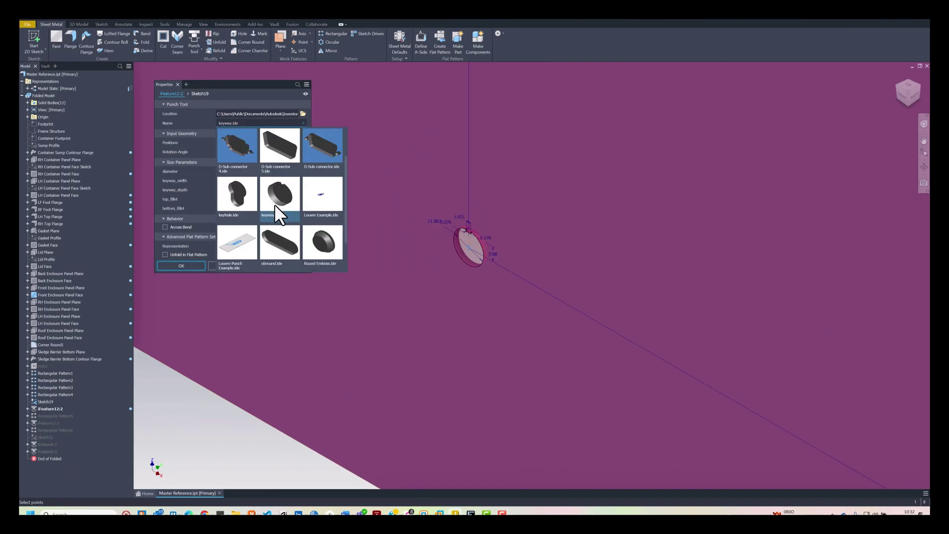
pyautogui.click(237, 218)
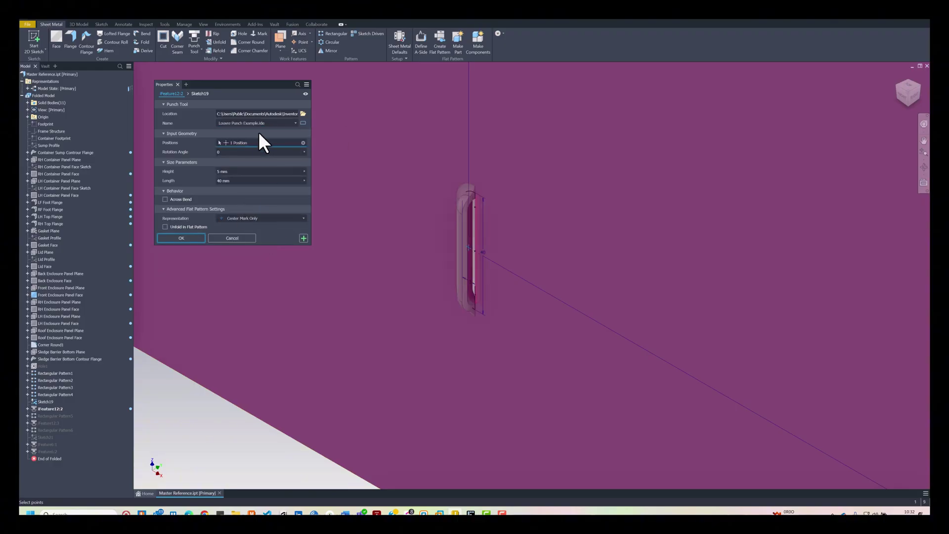
# Set the louvre punch's rotation angle to -90 and its length to 60 mm
pyautogui.click(303, 214)
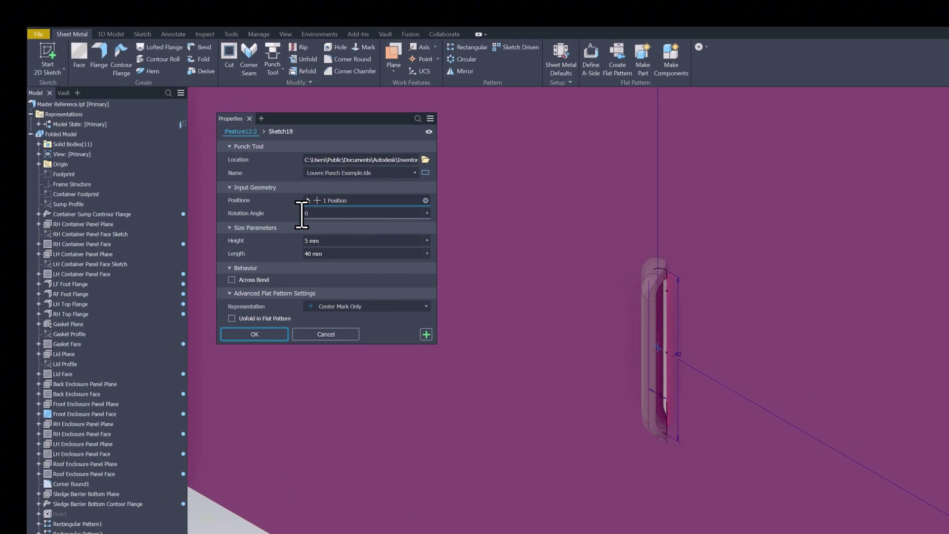
pyautogui.press('Return')
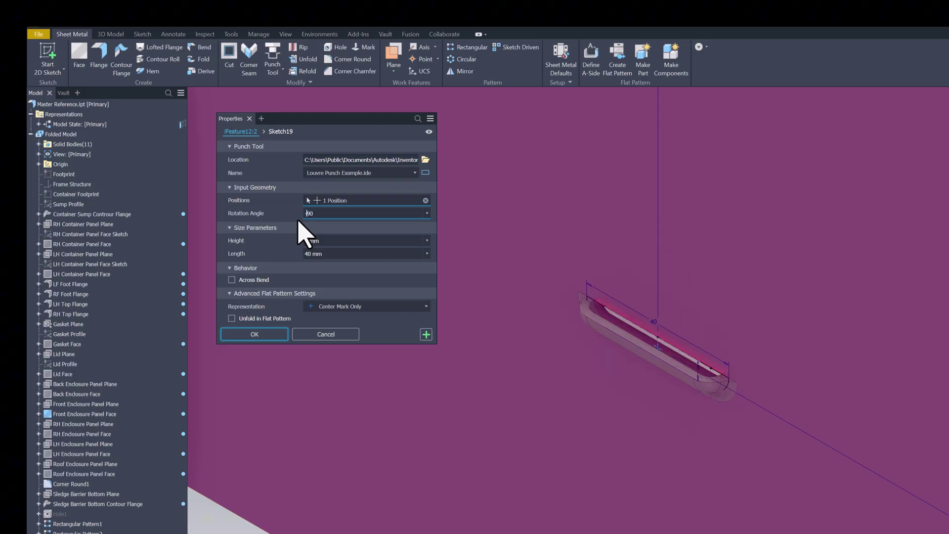
pyautogui.write('-')
pyautogui.click(321, 254)
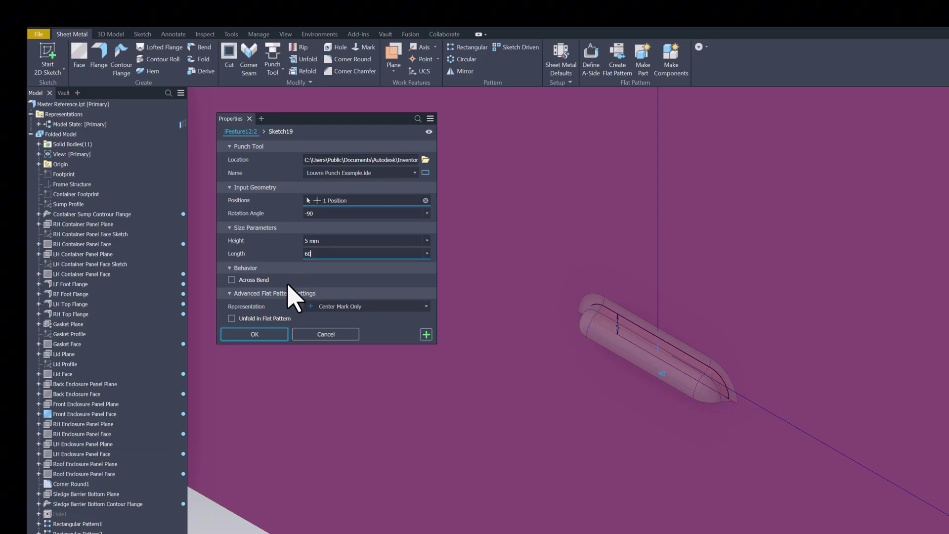
pyautogui.click(304, 241)
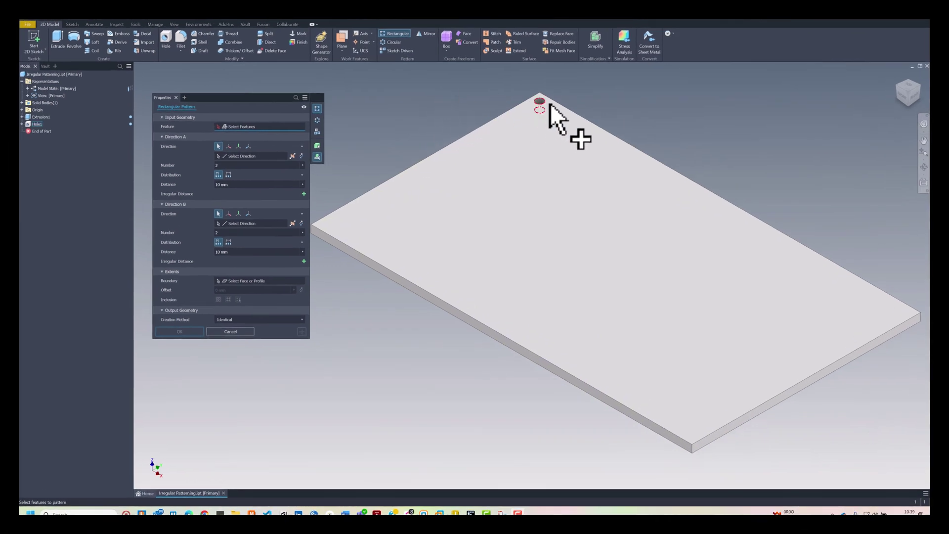
# Set up a rectangular pattern of the corner hole along the X axis with 5 instances fitted over Length-(2*Offset10)
pyautogui.click(539, 100)
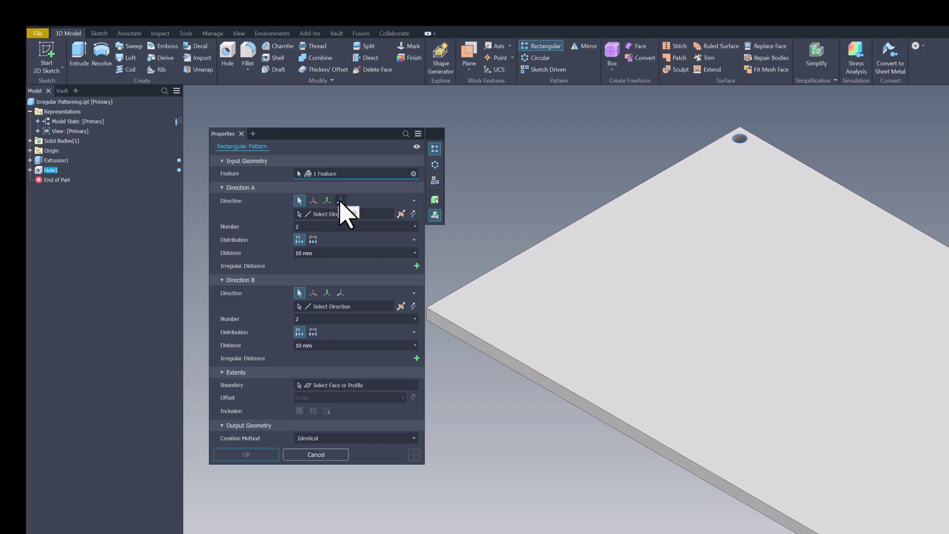
pyautogui.click(313, 201)
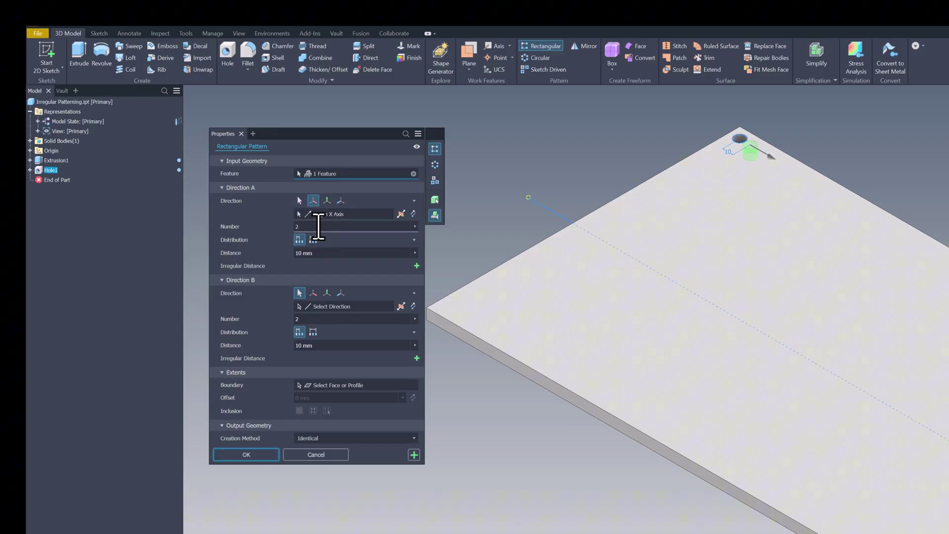
pyautogui.click(315, 226)
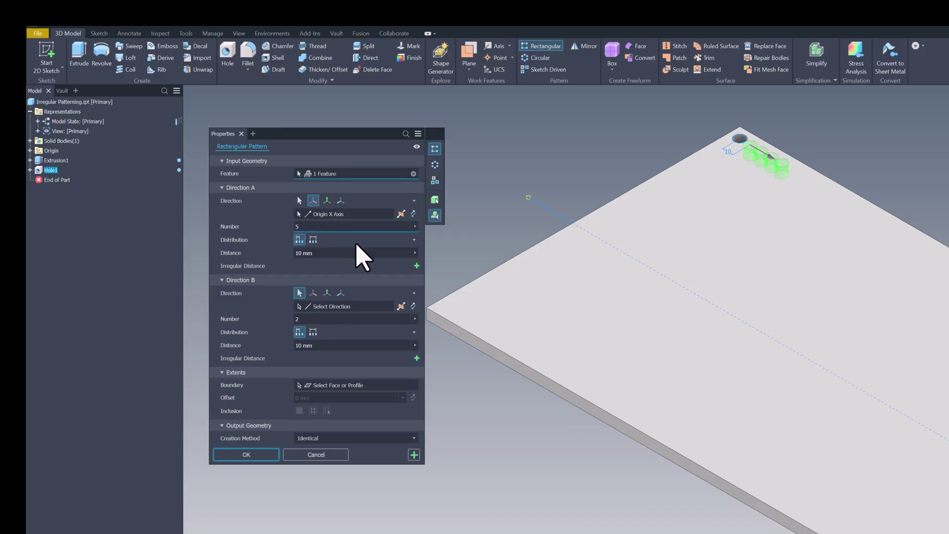
pyautogui.click(311, 239)
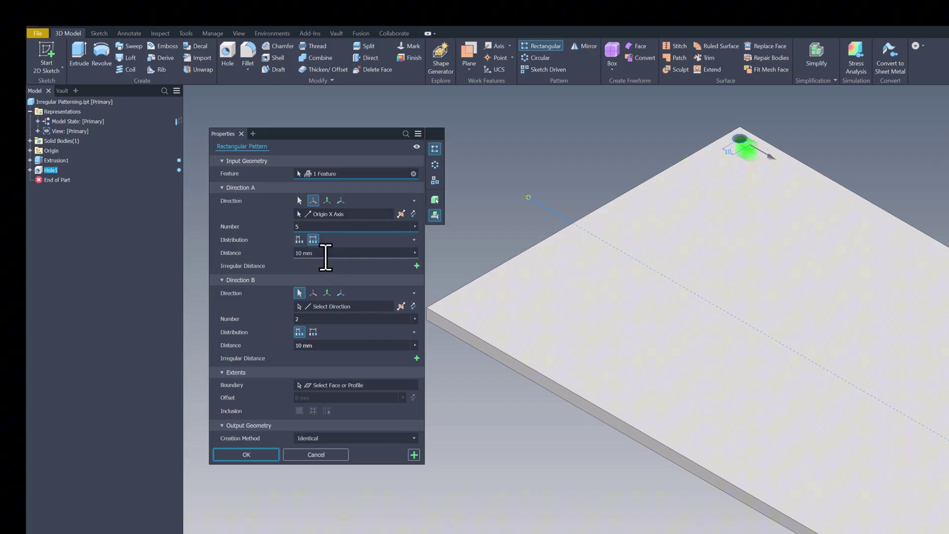
pyautogui.click(332, 253)
pyautogui.write('Length-')
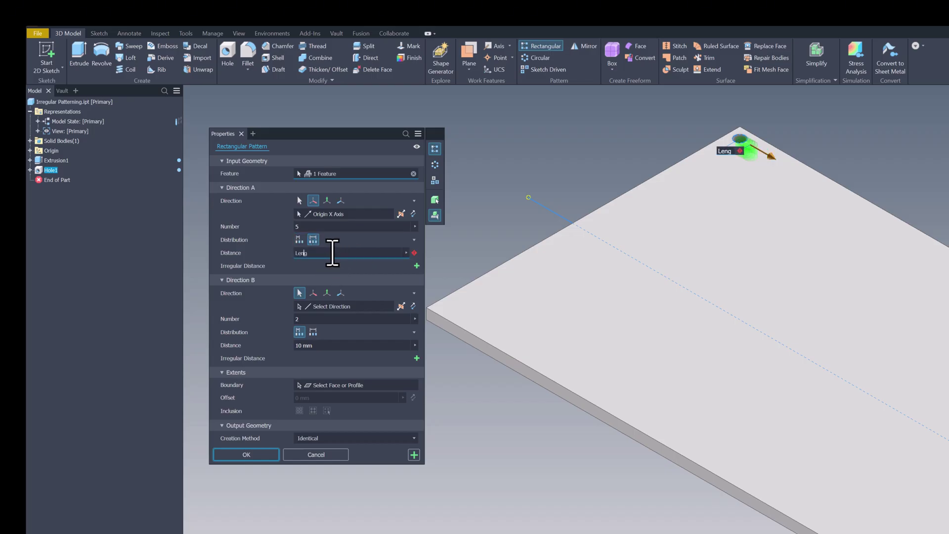
pyautogui.write('(')
pyautogui.write('2*')
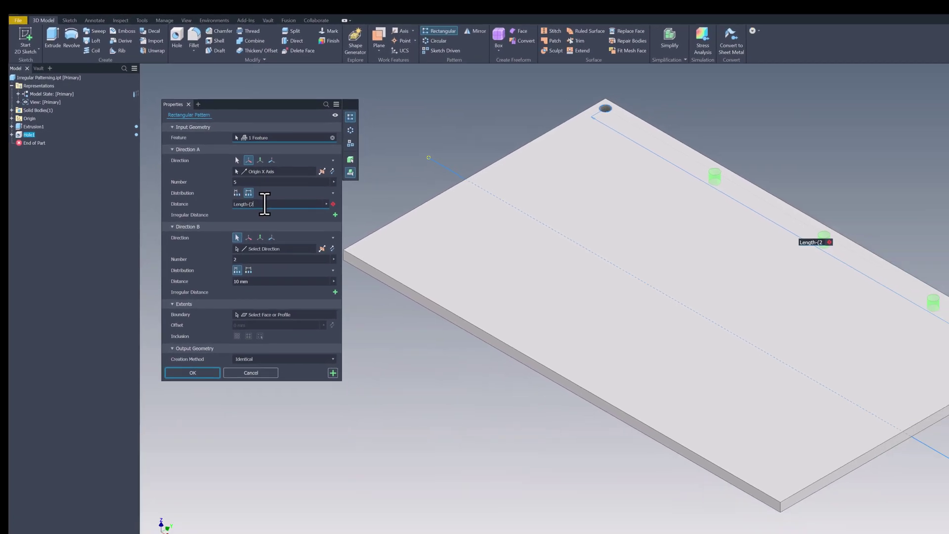
pyautogui.write('Offset10)')
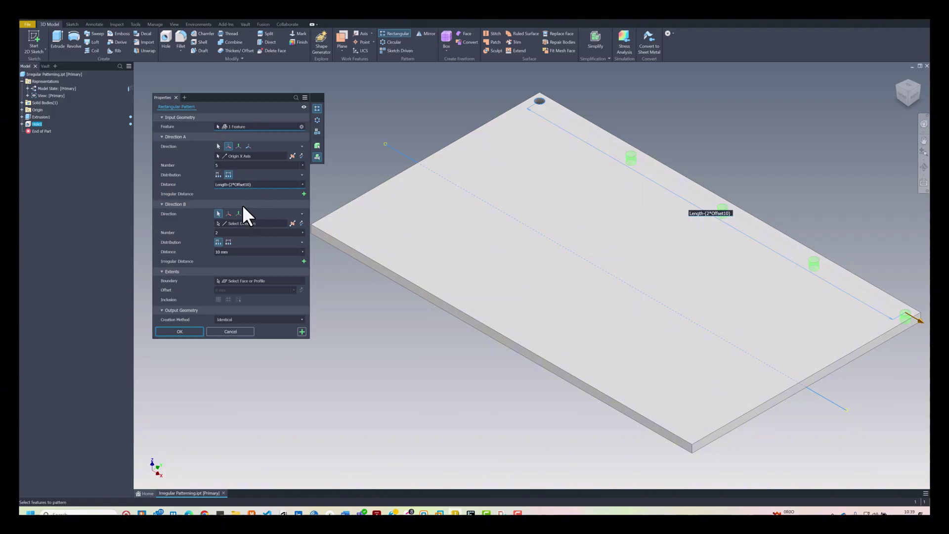
# Add a flipped Y axis direction with 4 instances fitted over Width-(2*Offset10) and create the pattern
pyautogui.click(237, 213)
pyautogui.click(301, 223)
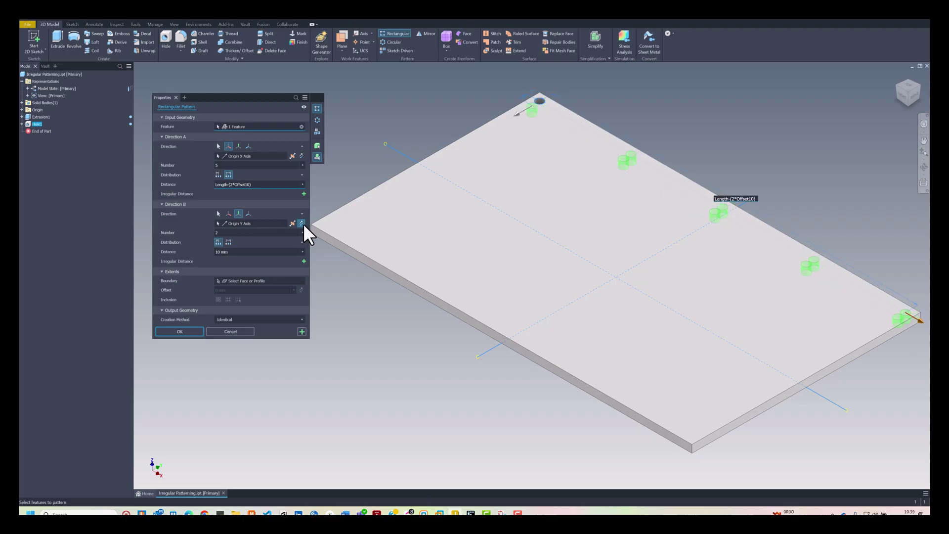
pyautogui.click(232, 232)
pyautogui.write('4')
pyautogui.press('Tab')
pyautogui.write('Width-(2*Offset10')
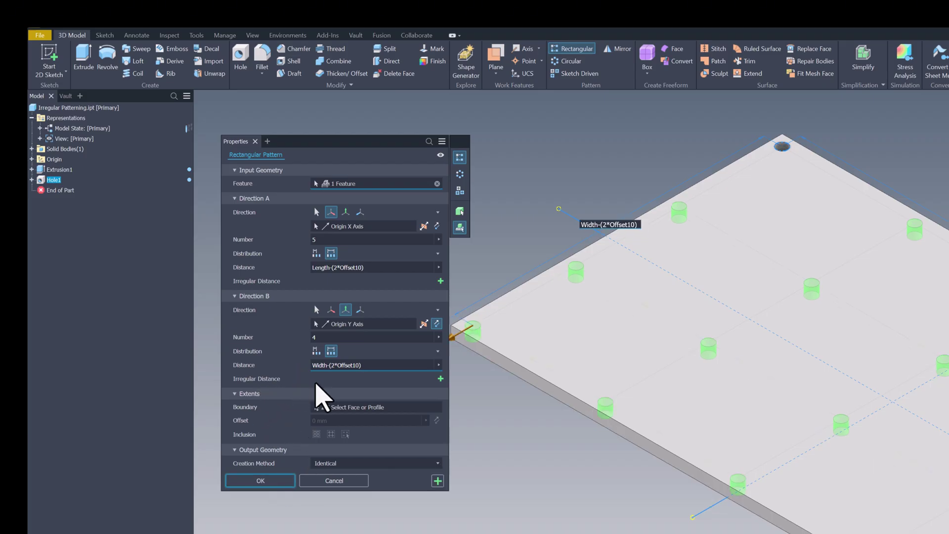
pyautogui.press('Return')
# Add an irregular distance of 30 mm in Direction B for the second row of holes
pyautogui.click(440, 378)
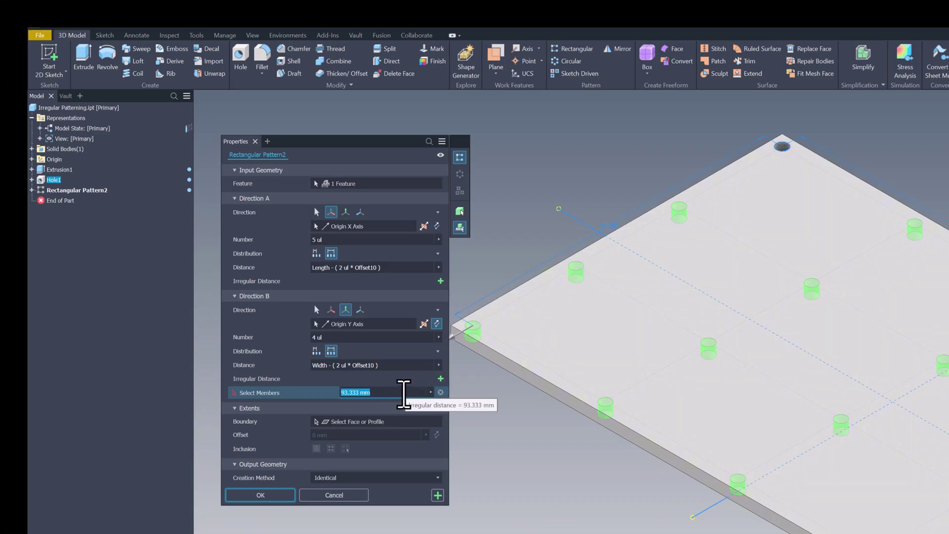
pyautogui.write('30')
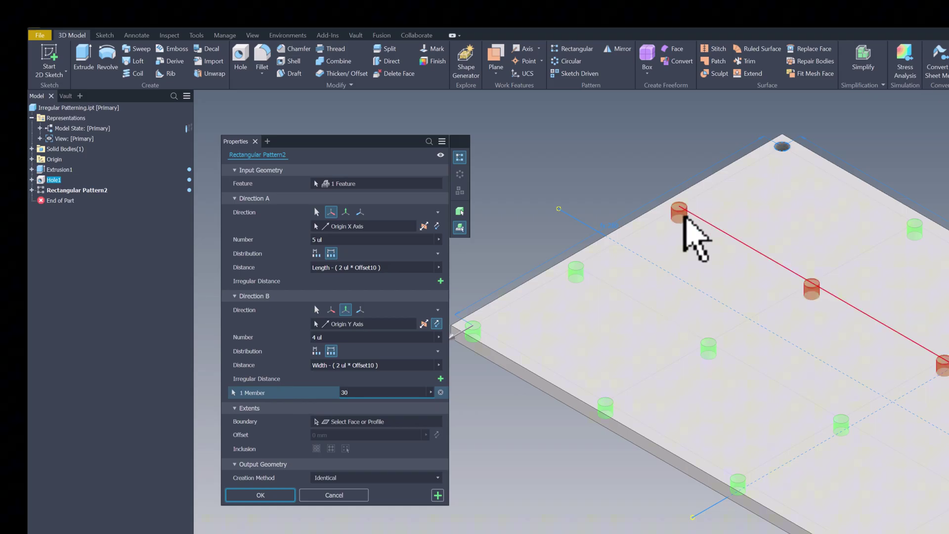
pyautogui.click(684, 217)
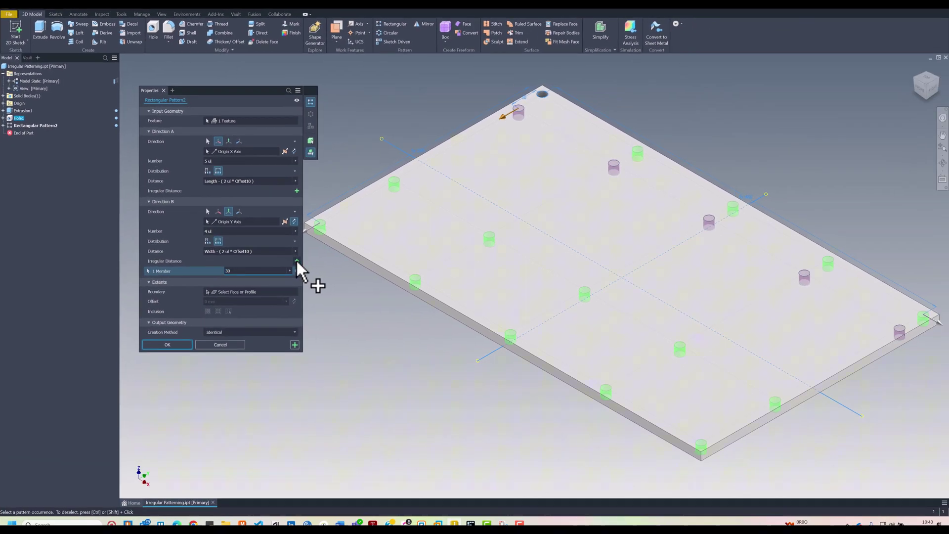
# Add a second Direction B irregular distance of Width/2+70 for the third row of holes and accept the pattern
pyautogui.click(441, 378)
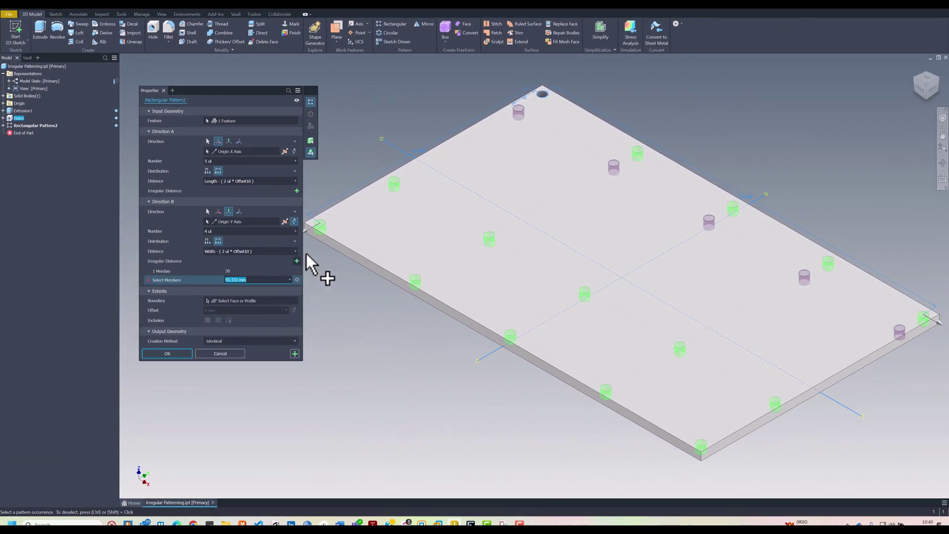
pyautogui.click(394, 184)
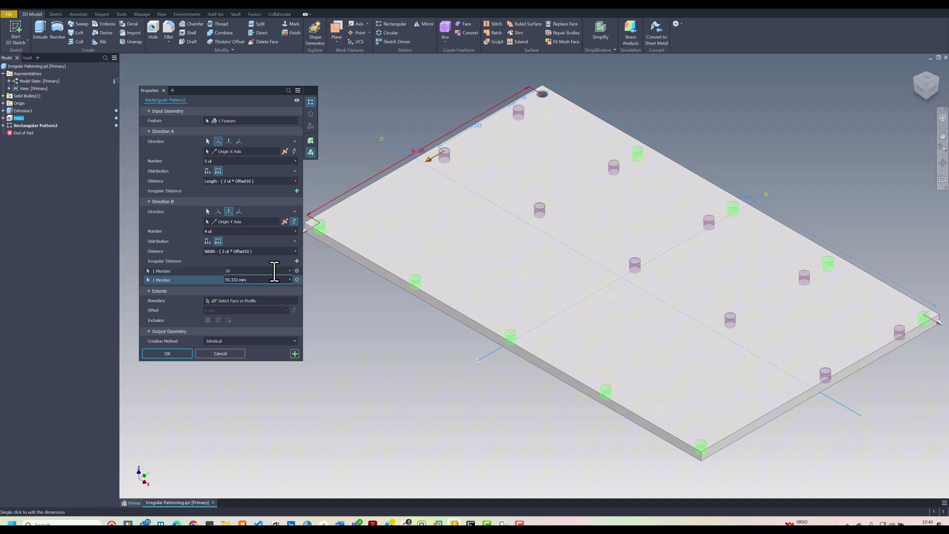
pyautogui.write('Width/2+')
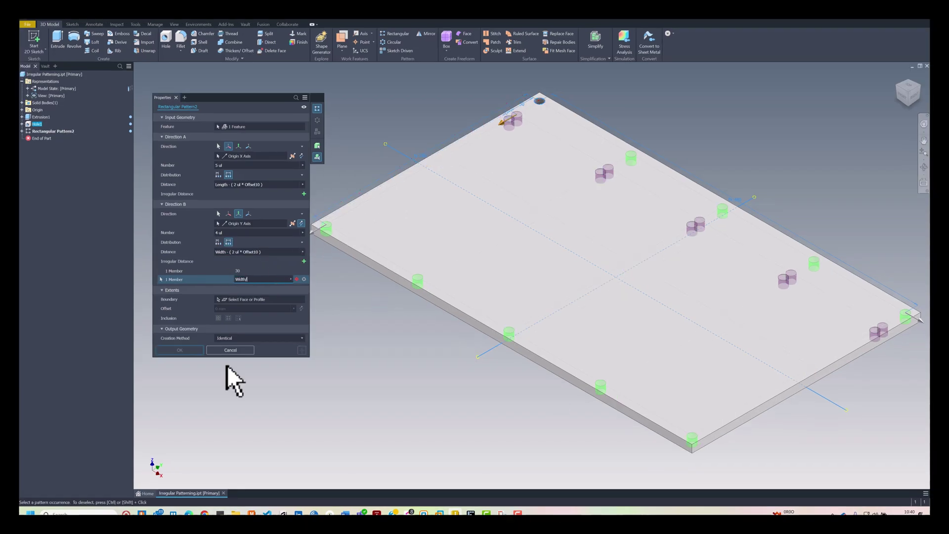
pyautogui.write('70')
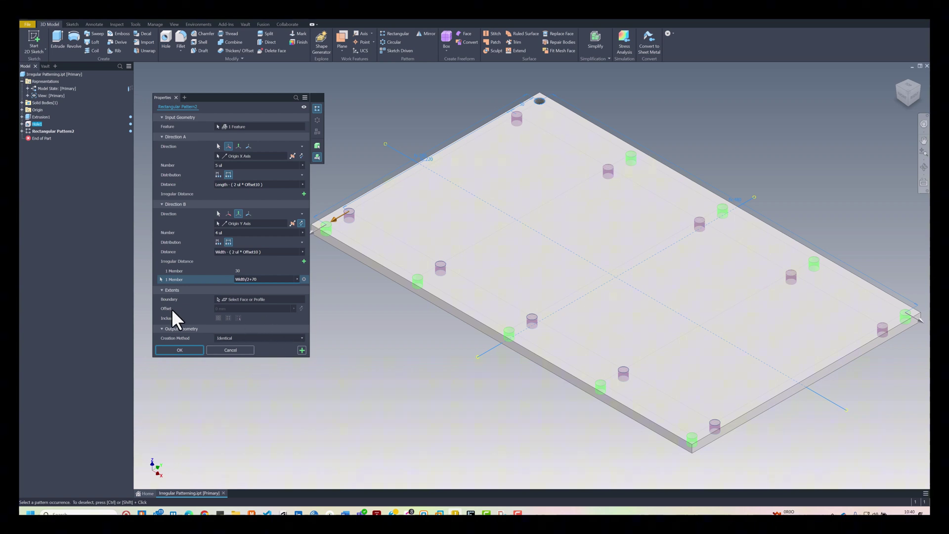
pyautogui.click(176, 350)
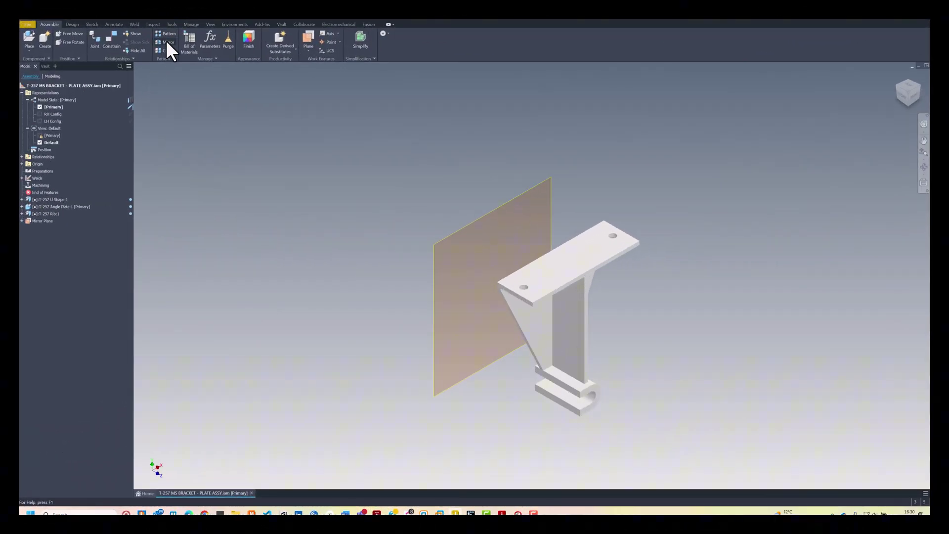
# Start mirroring all three bracket components, setting the U Shape and Rib to be reused and the Angle Plate mirrored
pyautogui.click(167, 42)
pyautogui.moveTo(645, 421); pyautogui.dragTo(493, 307)
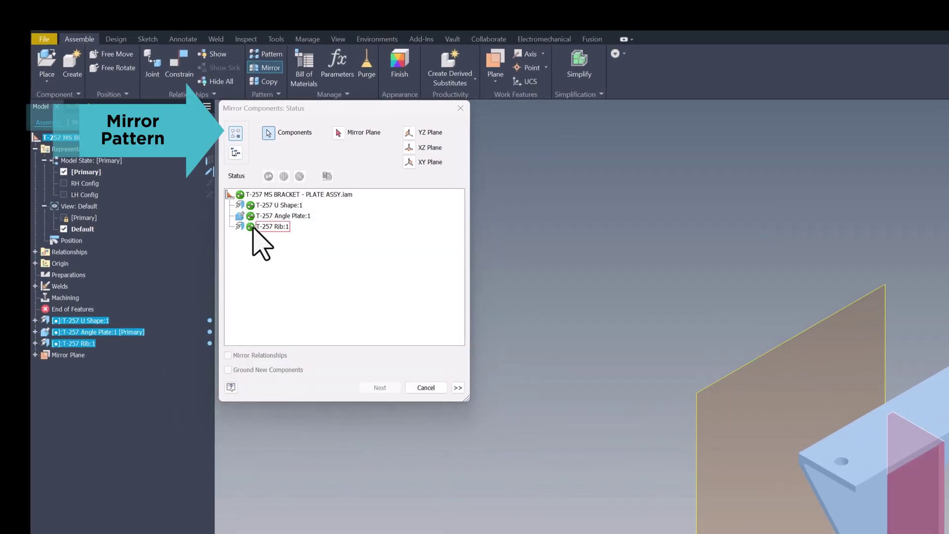
pyautogui.click(251, 227)
pyautogui.click(250, 205)
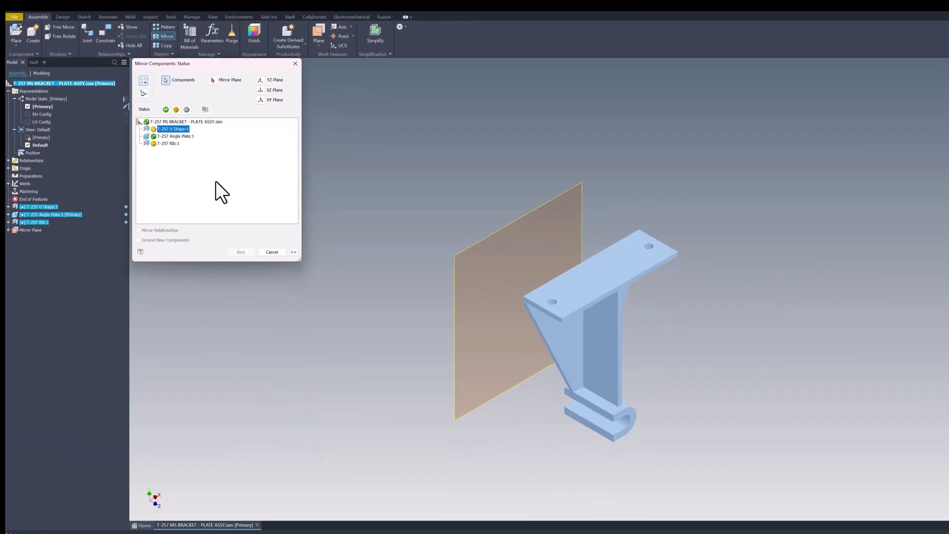
pyautogui.click(216, 182)
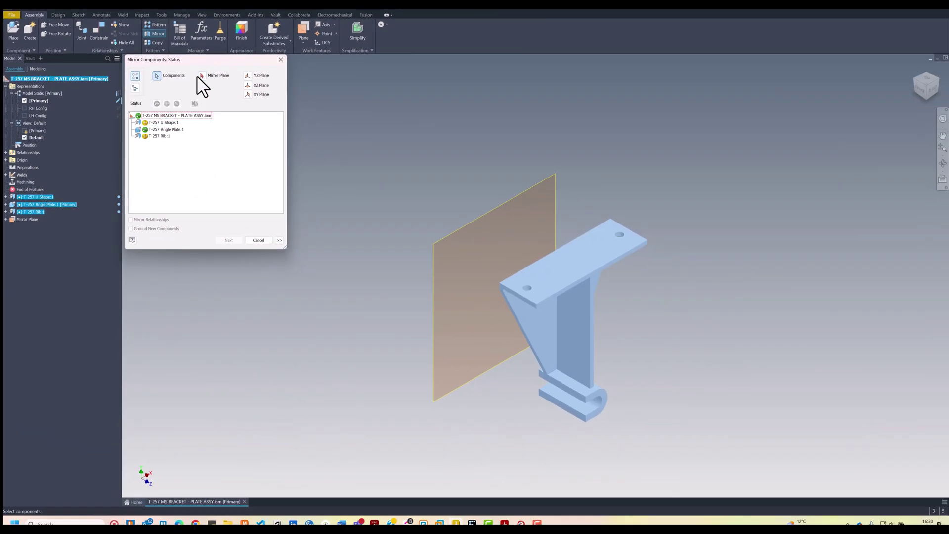
# Mirror the components about the yellow work plane as a mirror component pattern and expand the pattern in the model browser
pyautogui.click(201, 77)
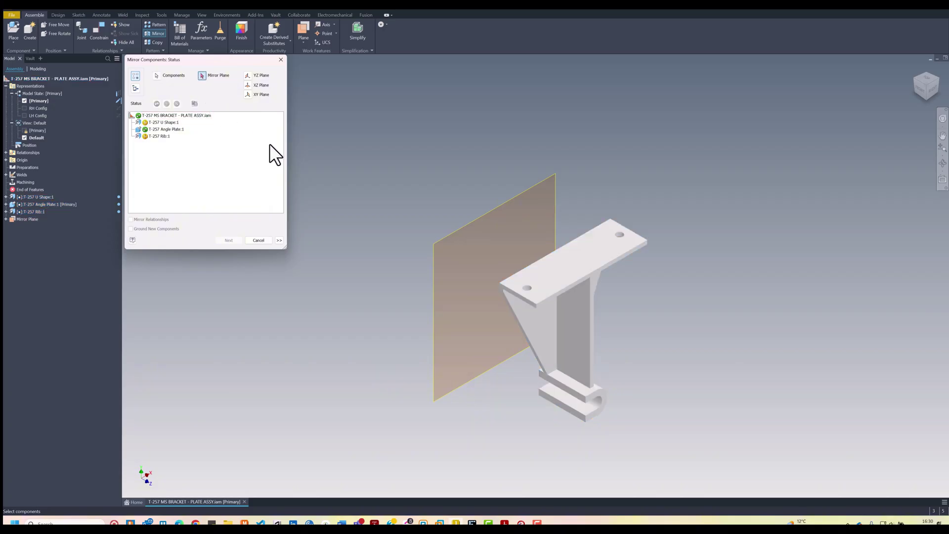
pyautogui.click(475, 224)
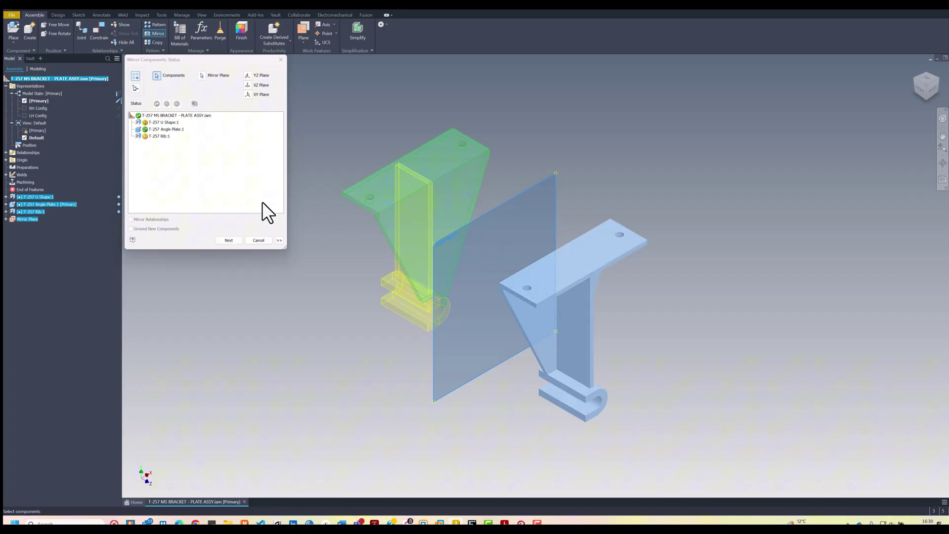
pyautogui.click(228, 240)
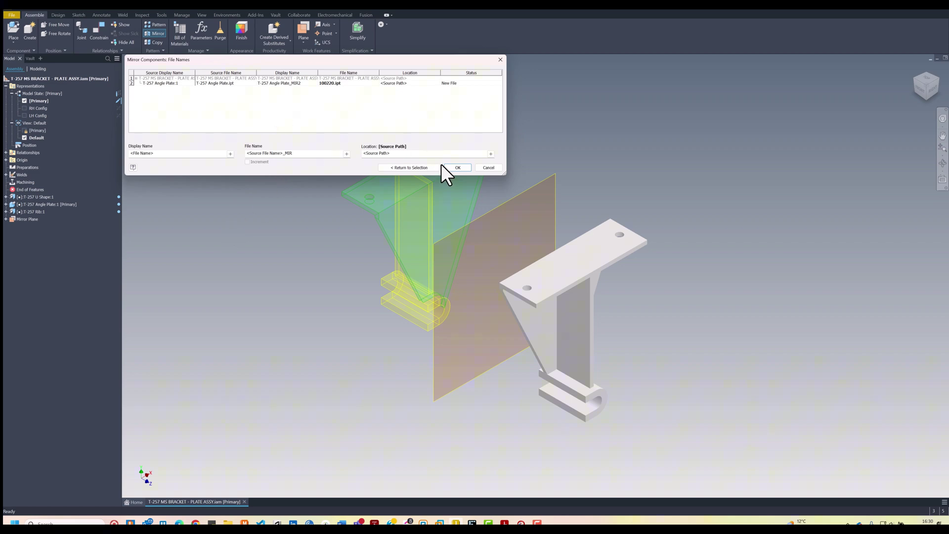
pyautogui.click(456, 167)
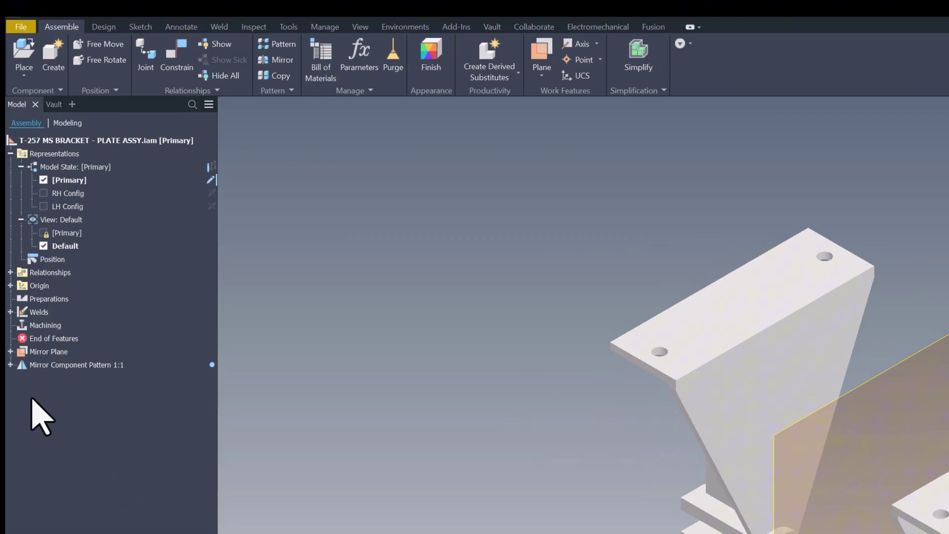
pyautogui.click(10, 364)
pyautogui.click(21, 378)
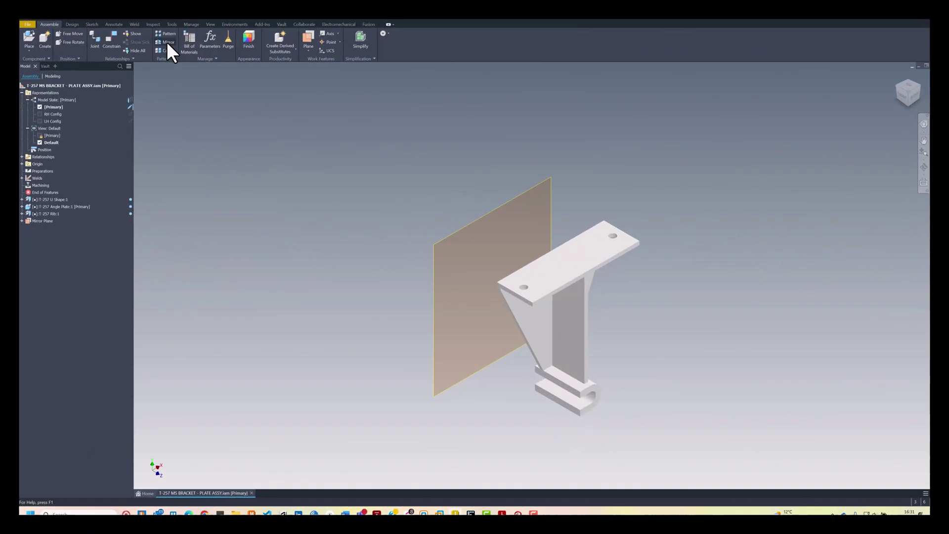
# Start mirroring all three bracket components as a flat structure, setting the U Shape and Rib to be reused and the Angle Plate mirrored
pyautogui.click(167, 42)
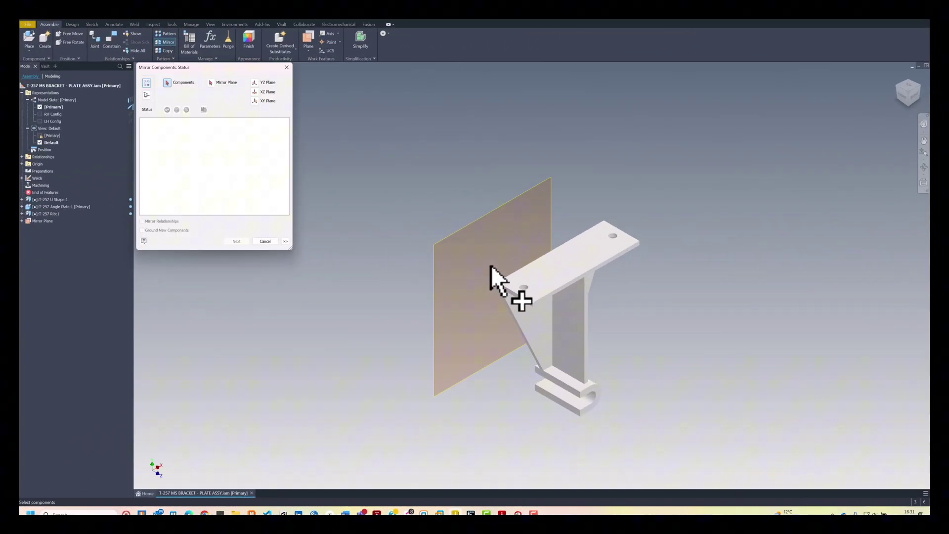
pyautogui.moveTo(659, 437); pyautogui.dragTo(483, 222)
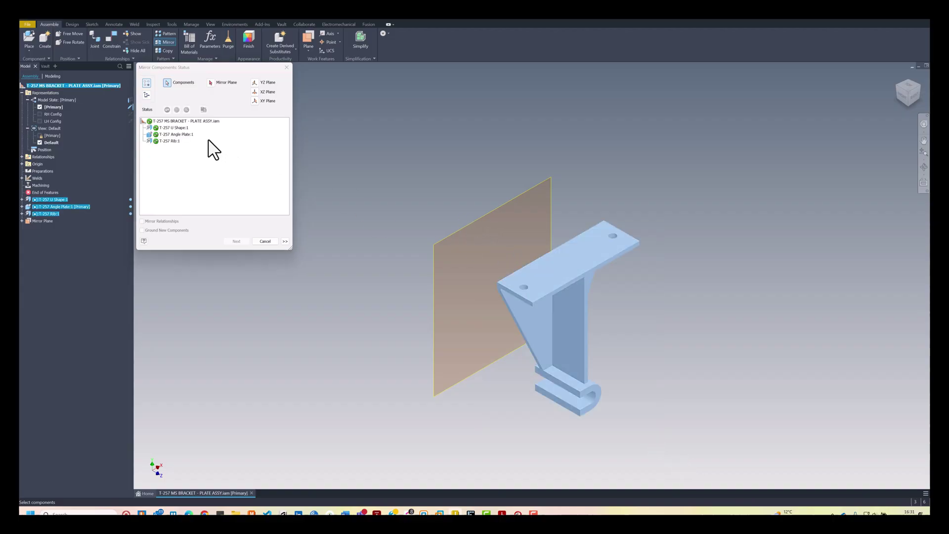
pyautogui.click(156, 127)
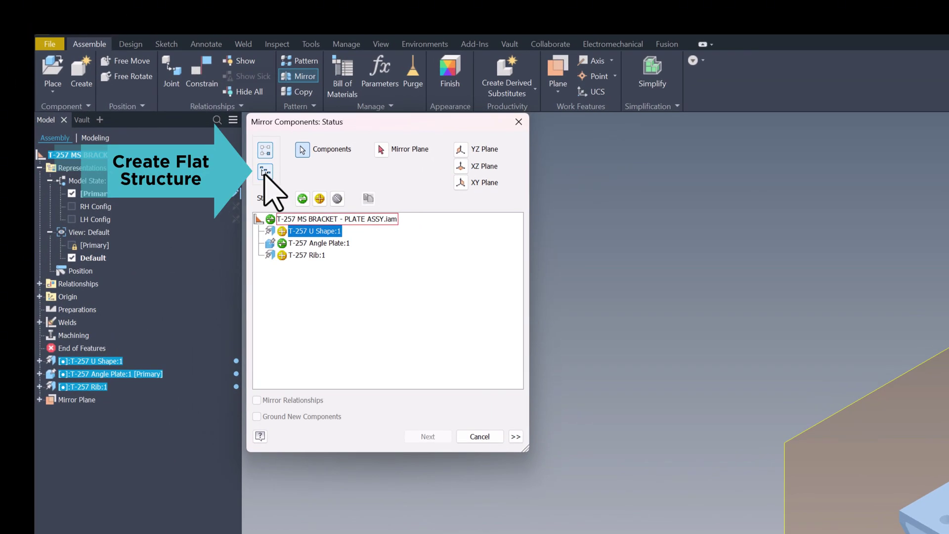
pyautogui.click(265, 172)
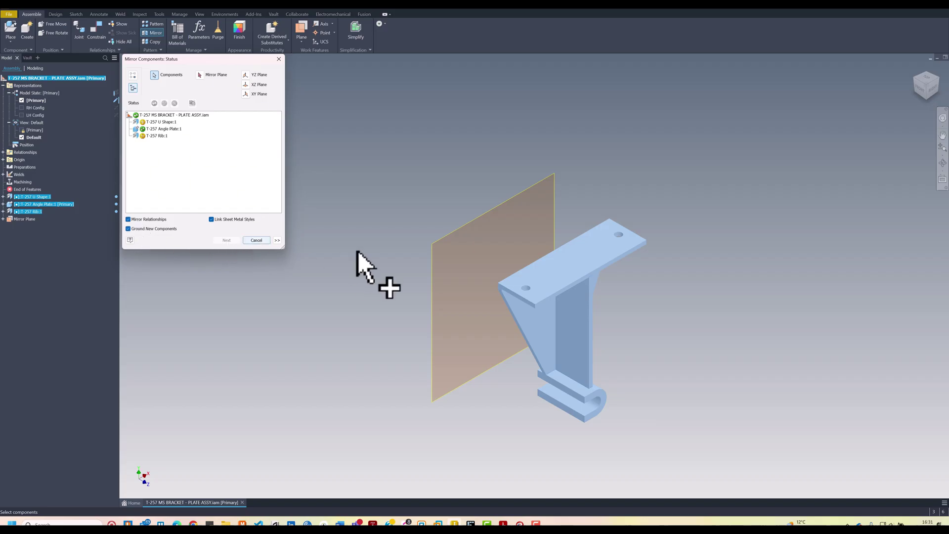
# Use the yellow work plane as the mirror plane and accept the proposed file name for the mirrored Angle Plate
pyautogui.click(199, 75)
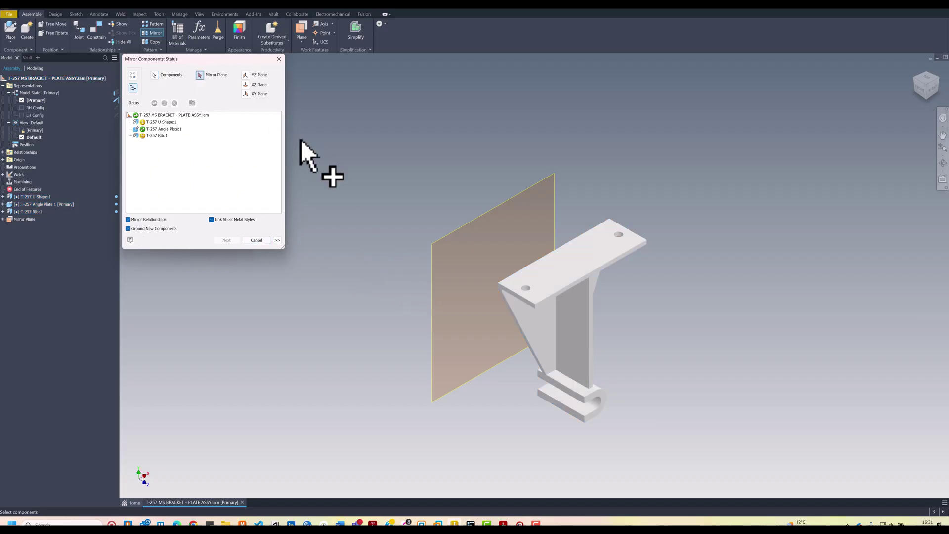
pyautogui.click(449, 238)
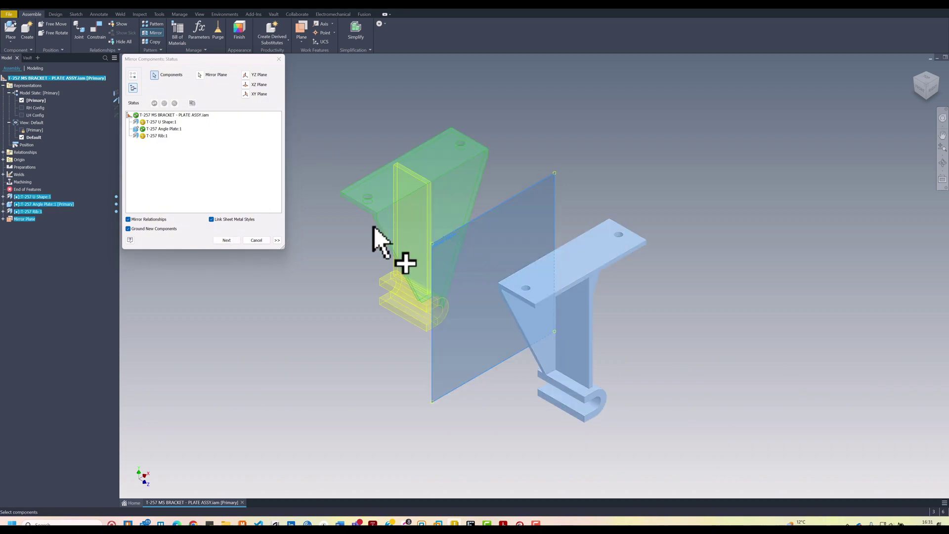
pyautogui.click(227, 241)
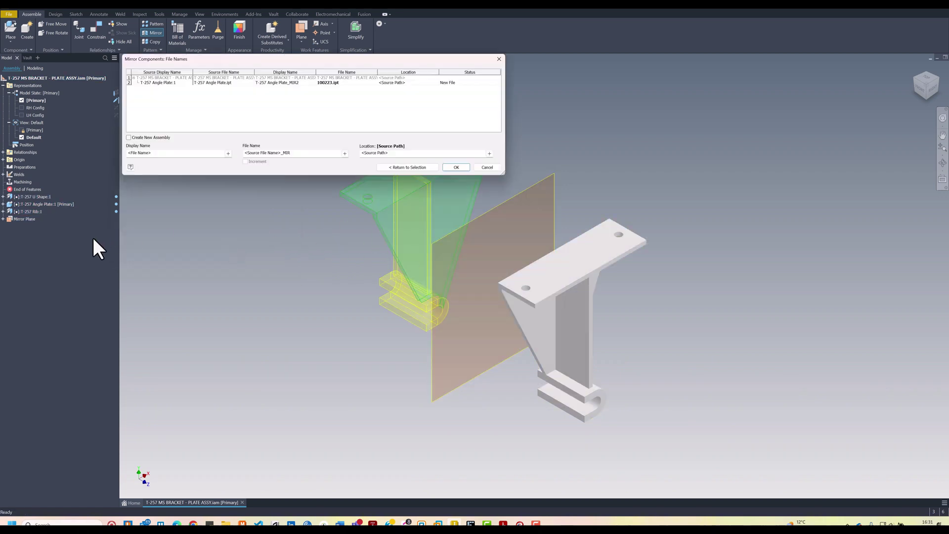
pyautogui.click(449, 168)
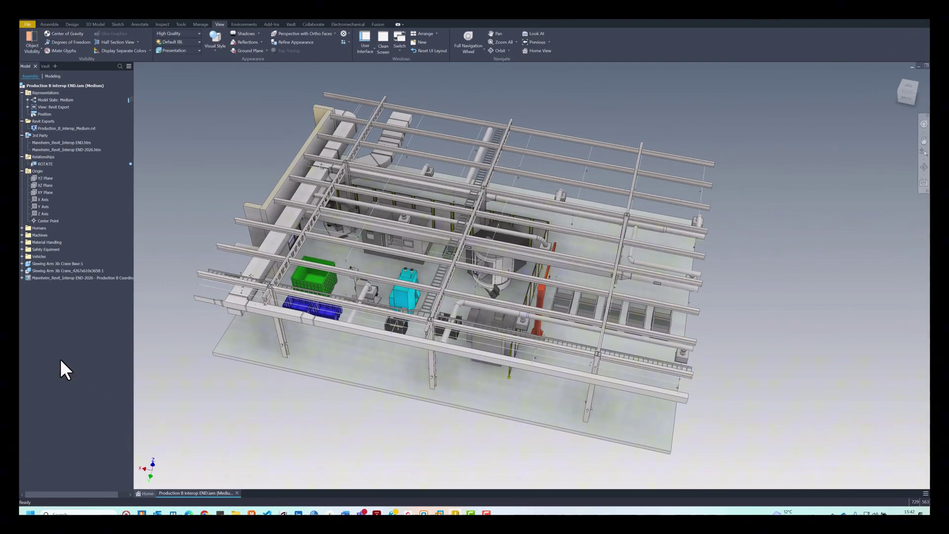
# Hide the imported Mannheim Revit building model in the Production B assembly so only the production equipment is displayed
pyautogui.rightClick(75, 278)
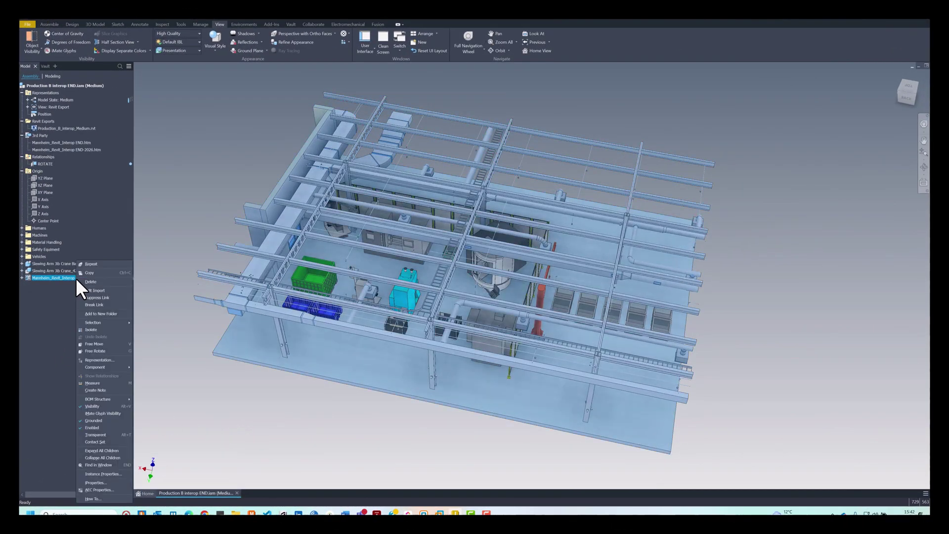
pyautogui.click(99, 406)
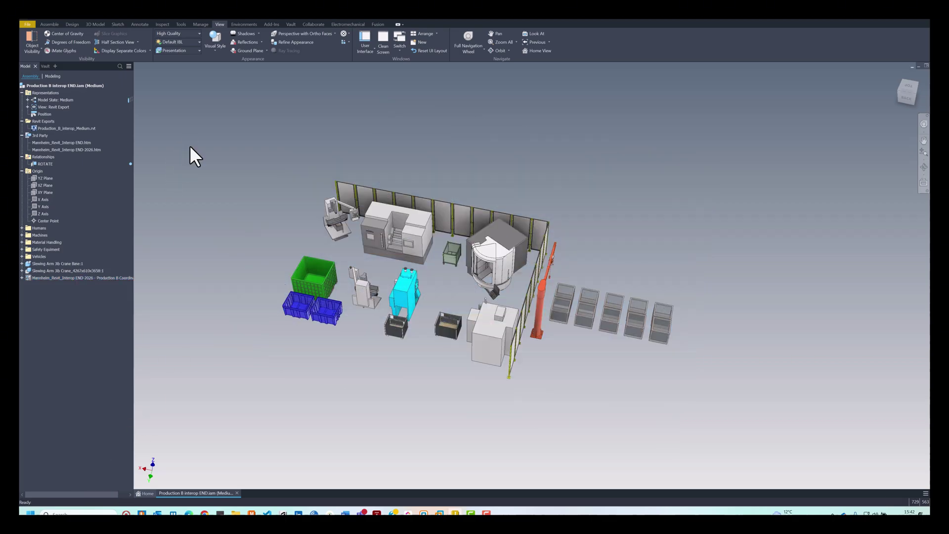
pyautogui.scroll(3, 300, 264)
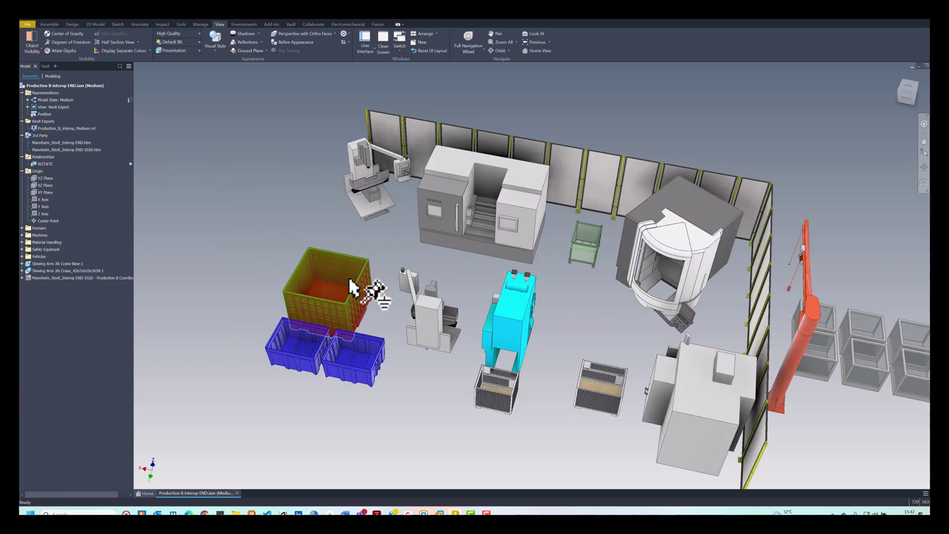
pyautogui.press('F2')
pyautogui.moveTo(355, 256); pyautogui.dragTo(293, 224)
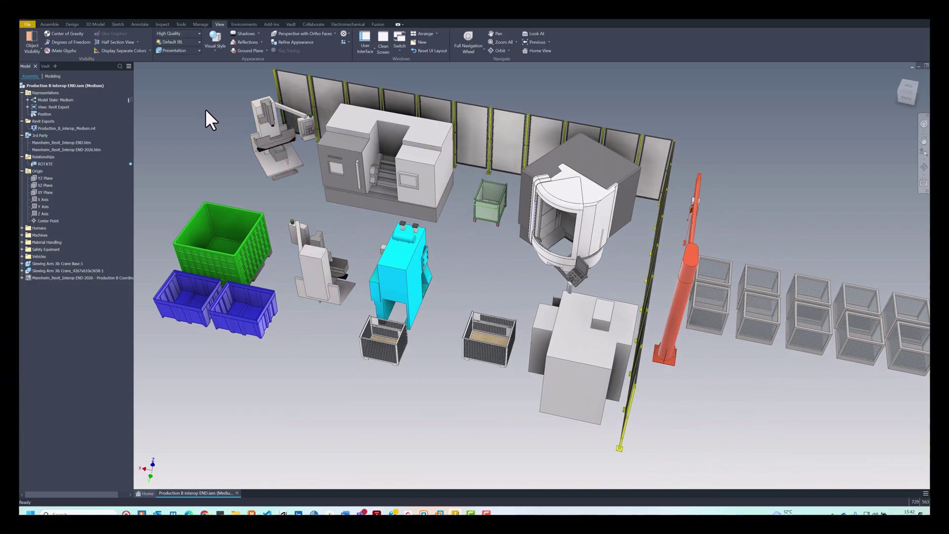
# Open the assembly's bill of materials beside the model and select the DMG DMU65 monoBLOCK machine and its row
pyautogui.click(197, 23)
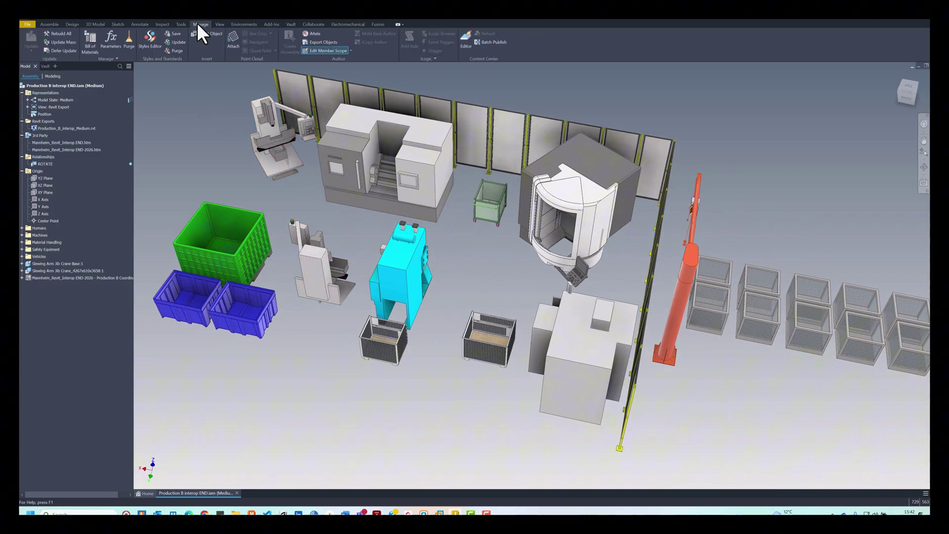
pyautogui.click(90, 47)
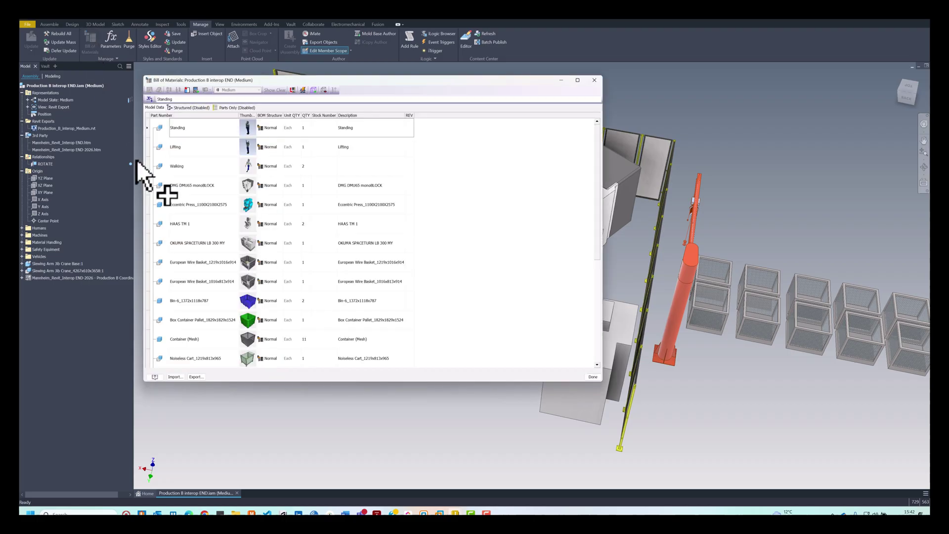
pyautogui.moveTo(359, 80); pyautogui.dragTo(272, 65)
pyautogui.moveTo(621, 209); pyautogui.dragTo(680, 239, button='middle')
pyautogui.click(698, 239)
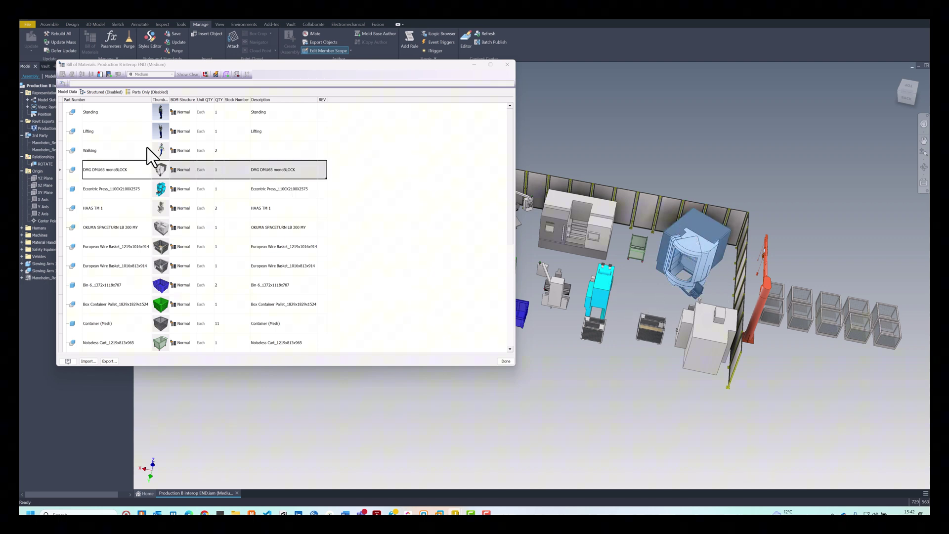
pyautogui.click(123, 174)
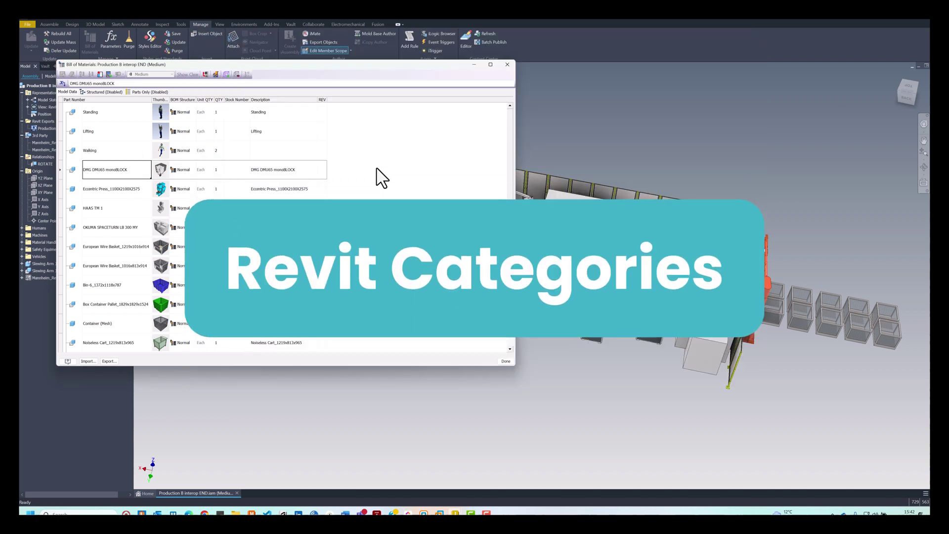
# Add a Revit Category column after REV in the bill of materials and widen it
pyautogui.click(100, 74)
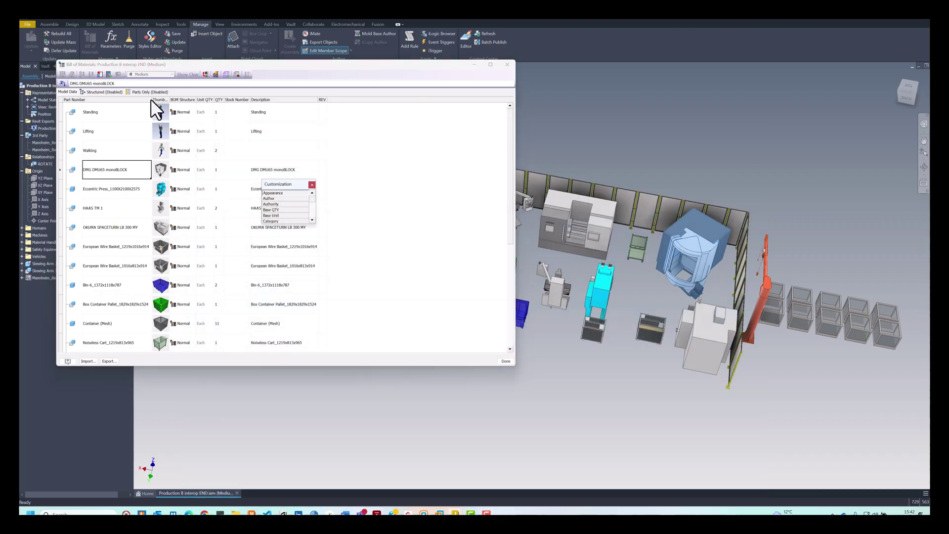
pyautogui.moveTo(287, 224); pyautogui.dragTo(277, 357)
pyautogui.moveTo(286, 187); pyautogui.dragTo(357, 124)
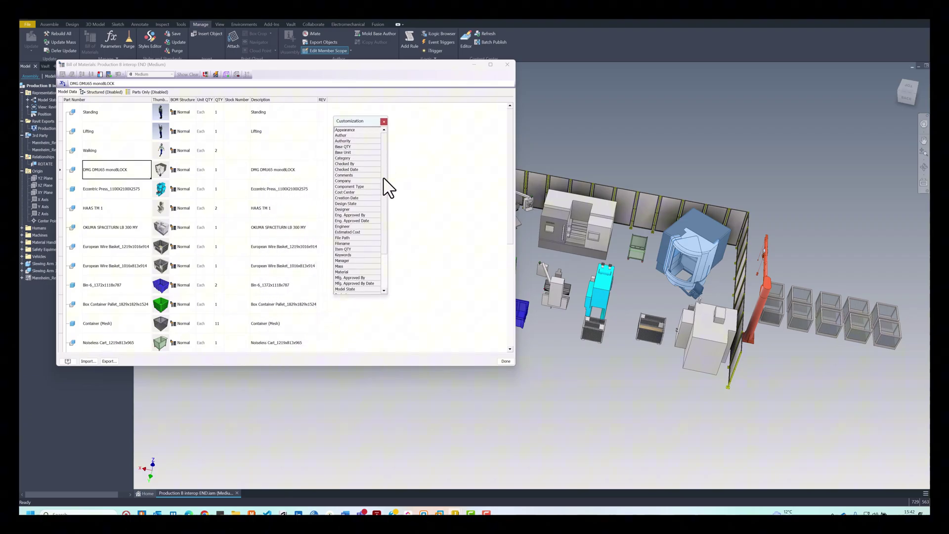
pyautogui.moveTo(388, 188); pyautogui.dragTo(390, 221)
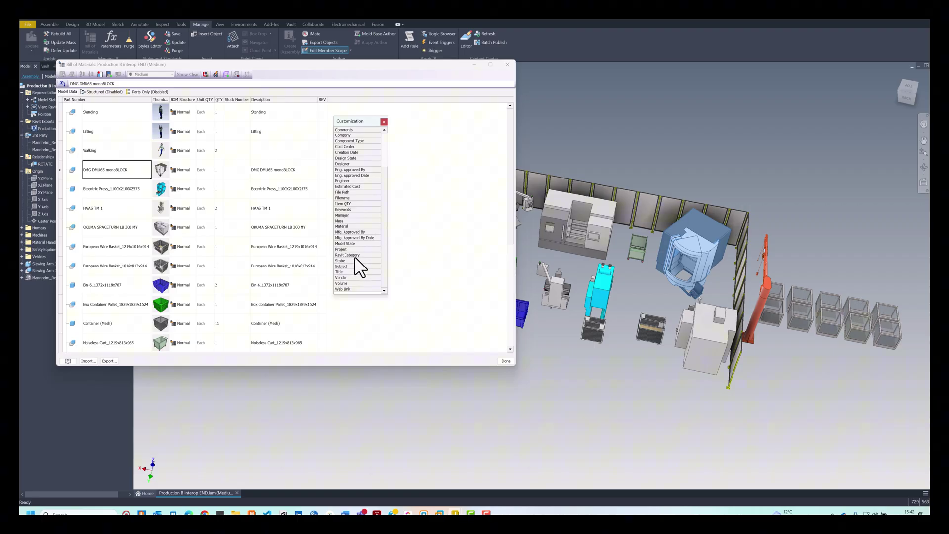
pyautogui.moveTo(354, 254); pyautogui.dragTo(330, 108)
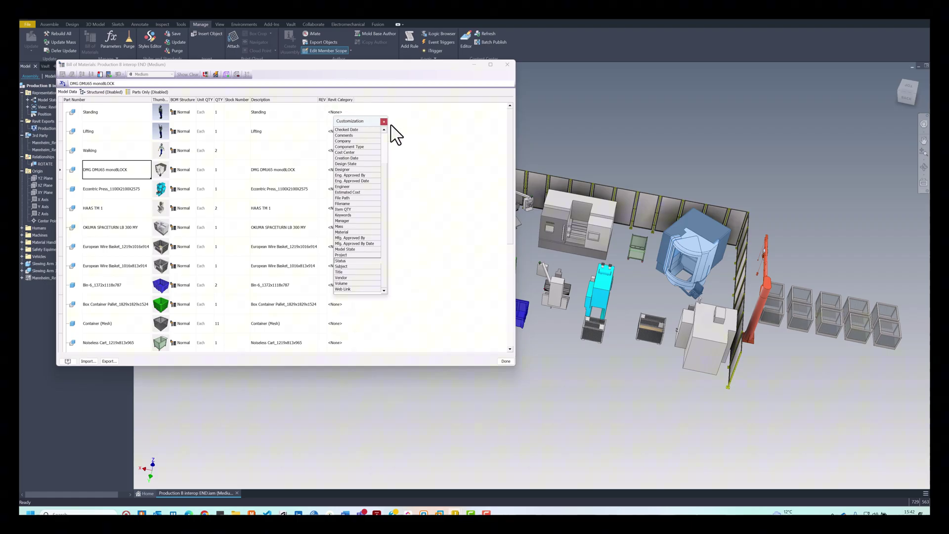
pyautogui.click(384, 121)
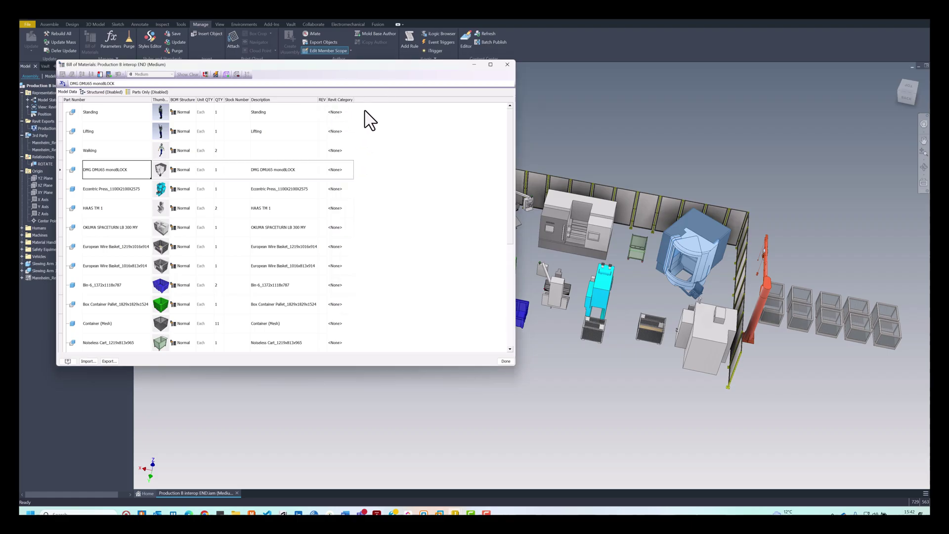
pyautogui.moveTo(354, 99); pyautogui.dragTo(373, 99)
# Set the Revit Category of the DMG DMU65 monoBLOCK to Mechanical Equipment
pyautogui.click(339, 174)
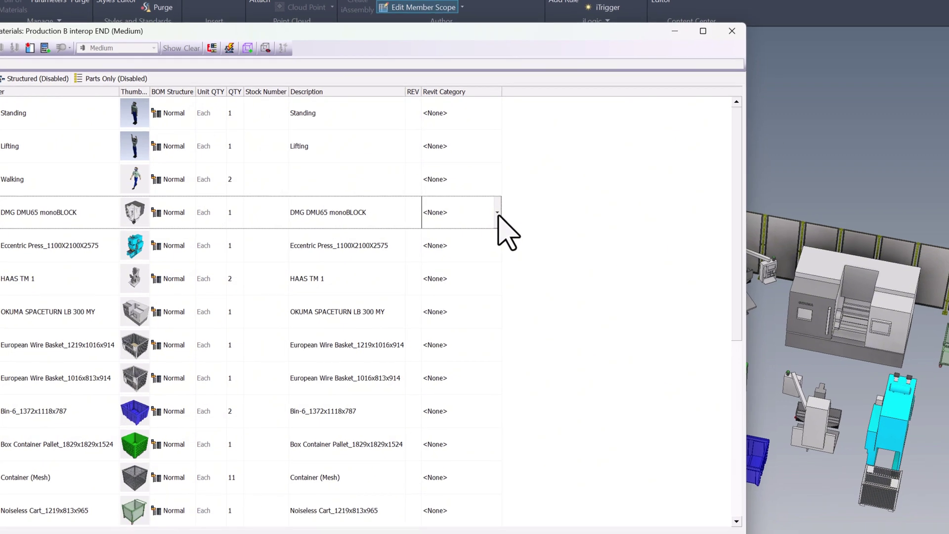
pyautogui.click(497, 212)
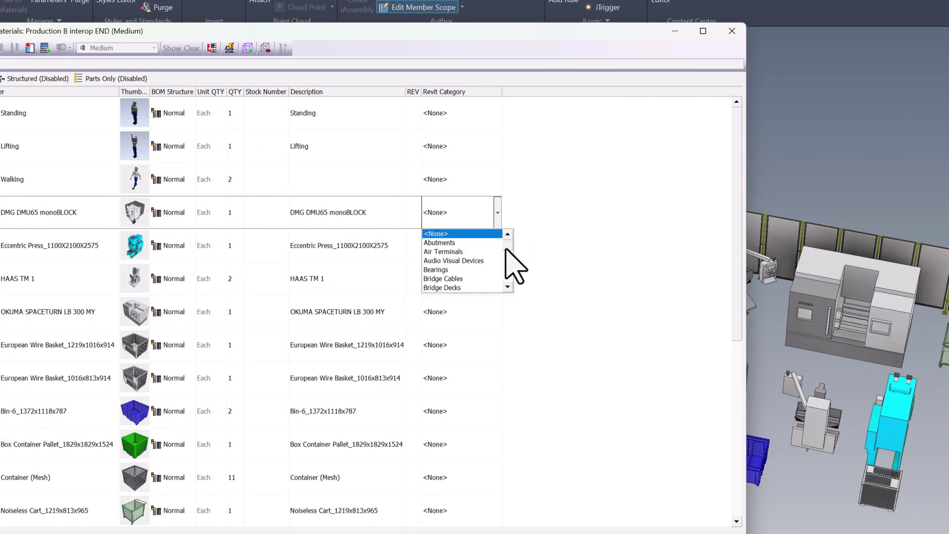
pyautogui.moveTo(509, 241); pyautogui.dragTo(501, 253)
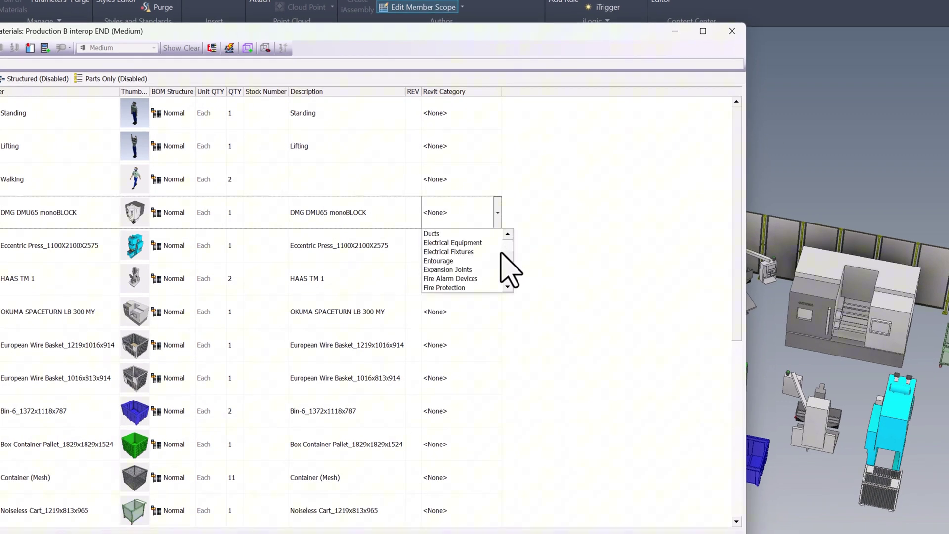
pyautogui.scroll(-3, 485, 272)
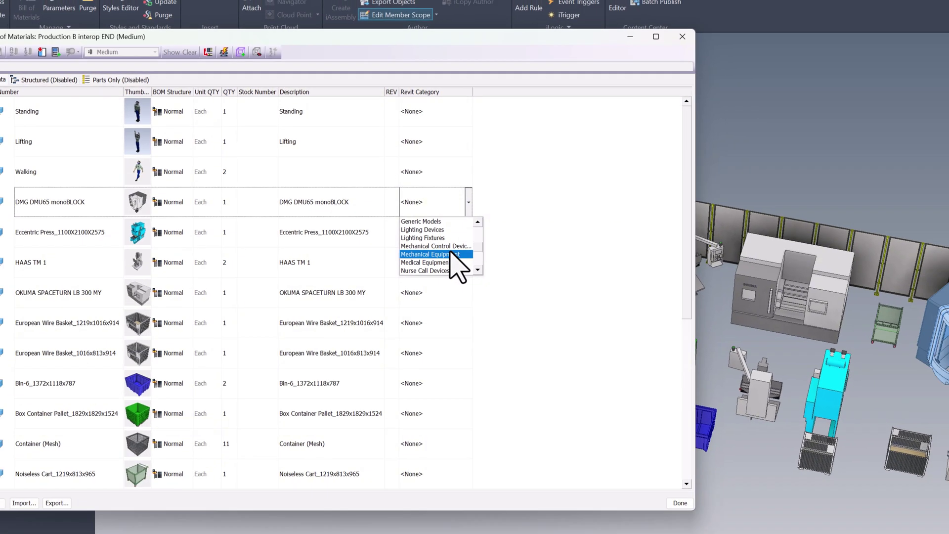
pyautogui.click(477, 269)
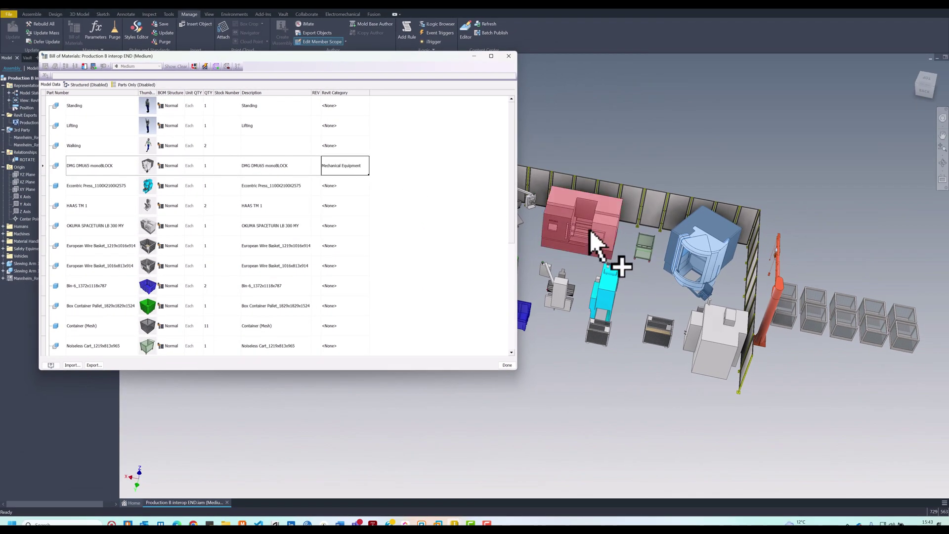
# Set the Revit Category of the OKUMA SPACETURN LB 300 MY to Mechanical Equipment
pyautogui.click(354, 227)
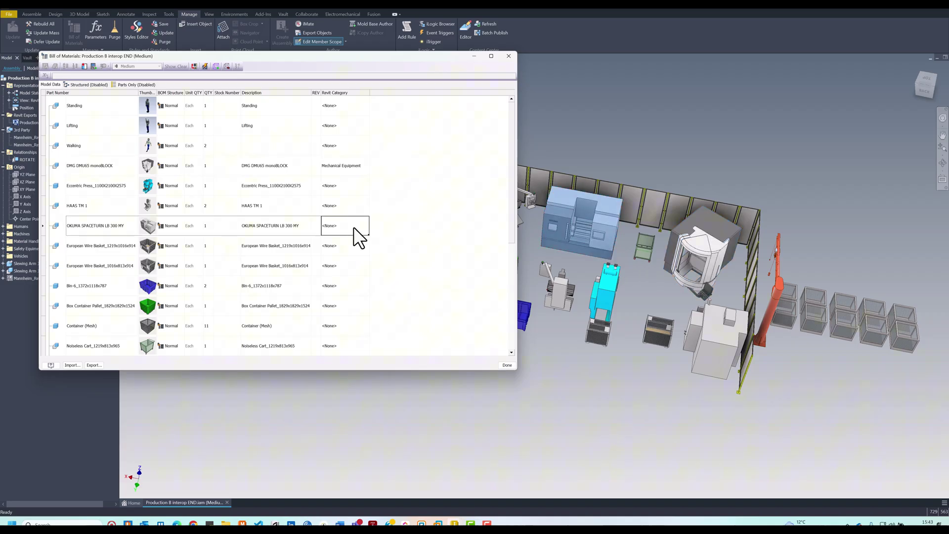
pyautogui.click(600, 393)
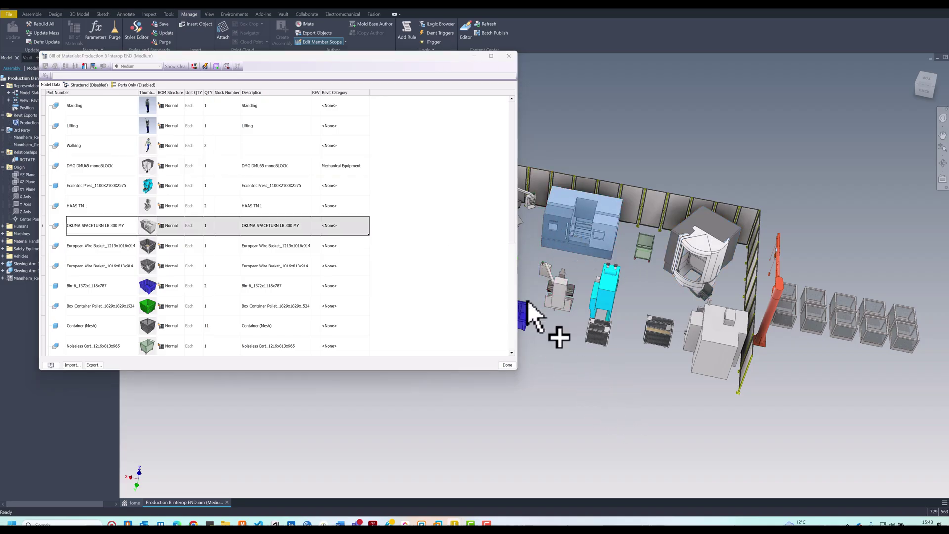
pyautogui.click(343, 223)
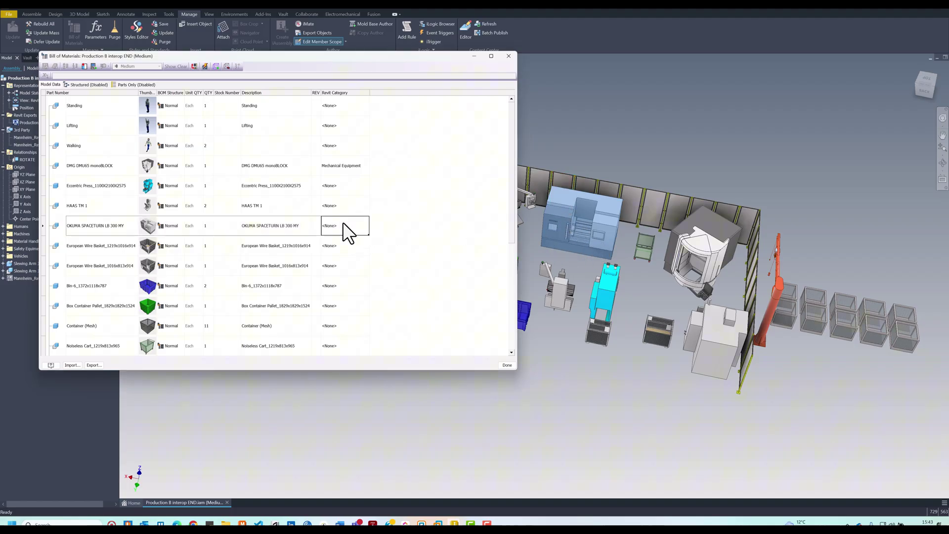
pyautogui.click(366, 229)
pyautogui.scroll(-5, 373, 245)
pyautogui.scroll(-3, 371, 254)
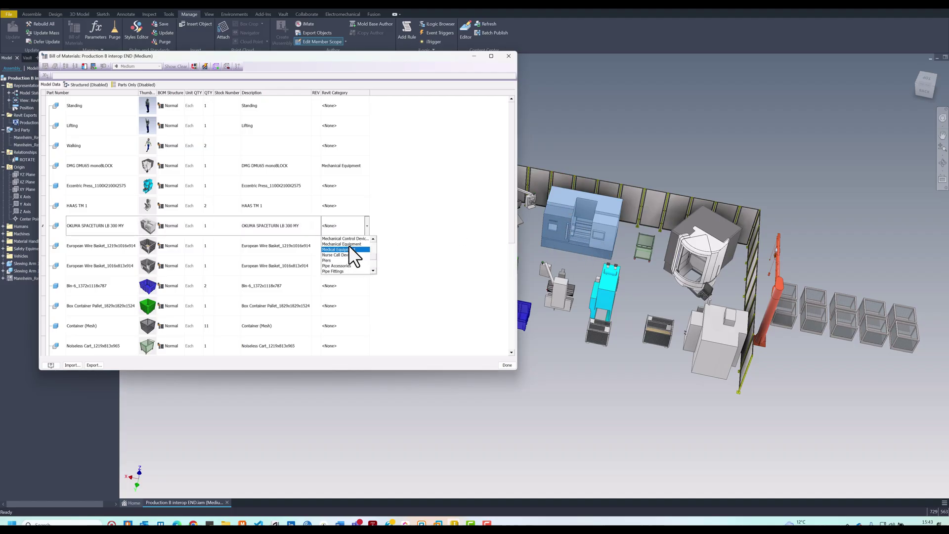
pyautogui.click(348, 244)
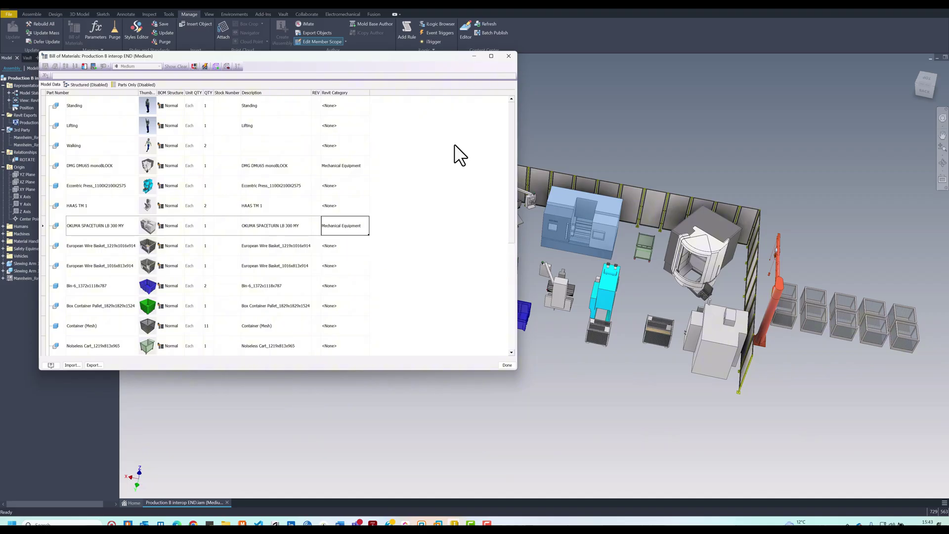
pyautogui.click(621, 131)
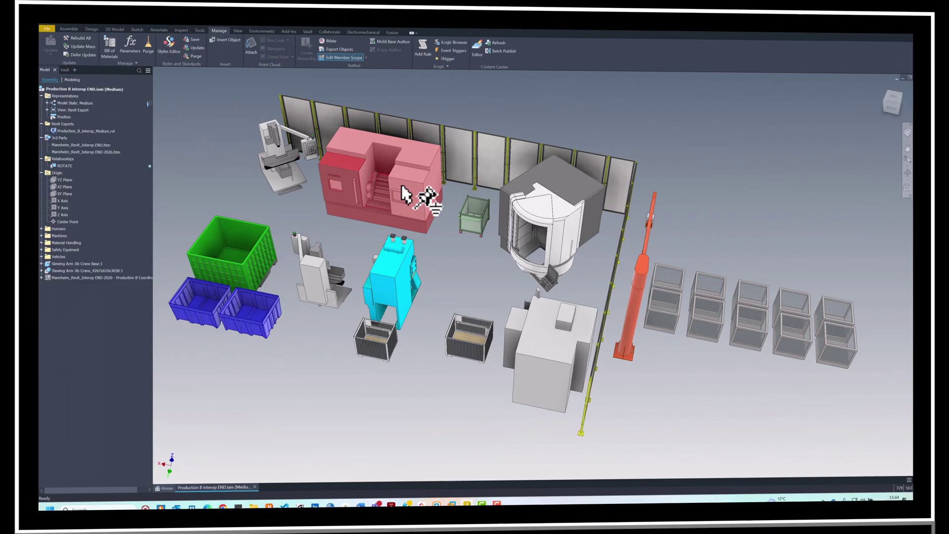
# Open the OKUMA SPACETURN LB 300 MY for in-place editing and view the Project details in its iProperties
pyautogui.rightClick(386, 181)
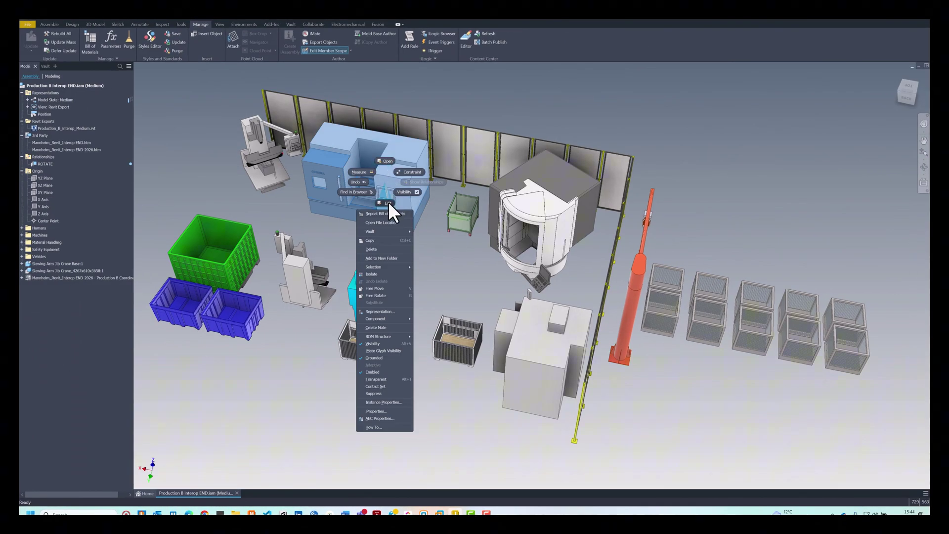
pyautogui.click(387, 213)
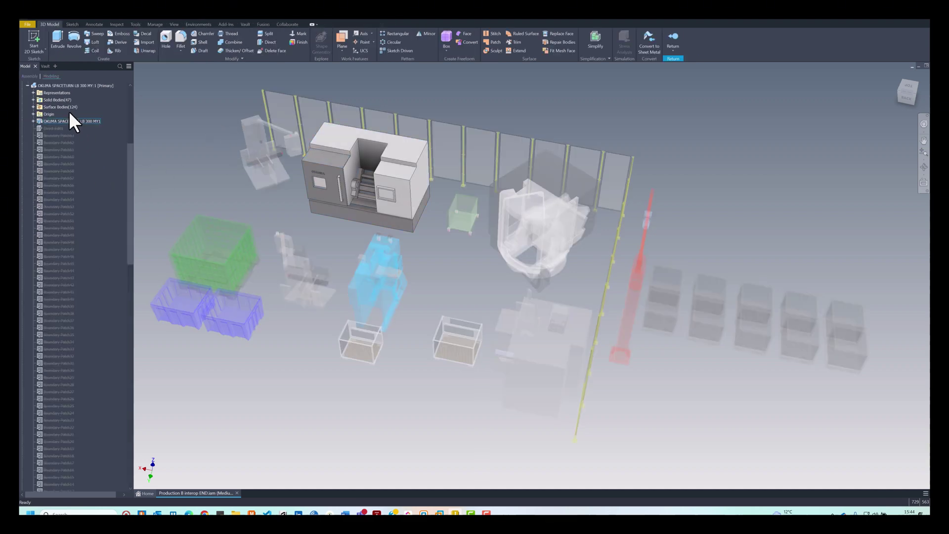
pyautogui.rightClick(54, 85)
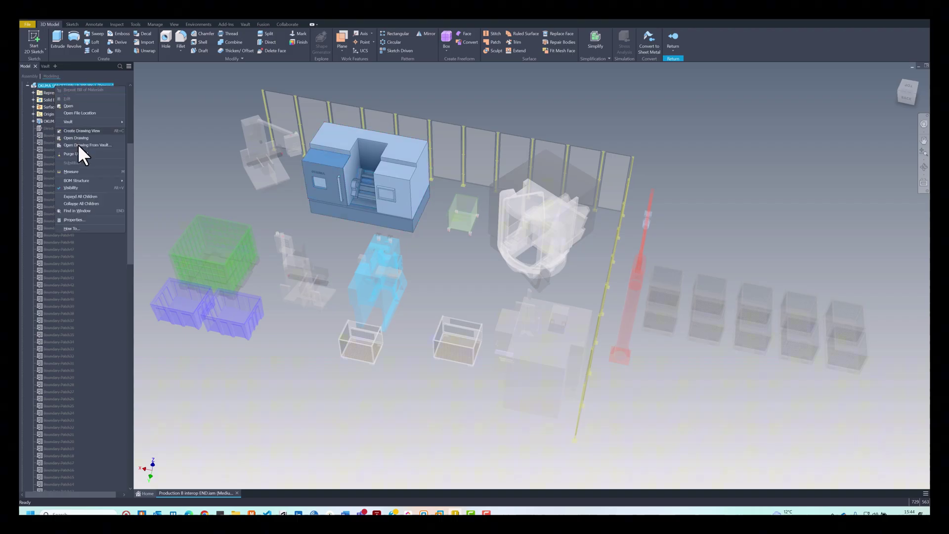
pyautogui.click(93, 221)
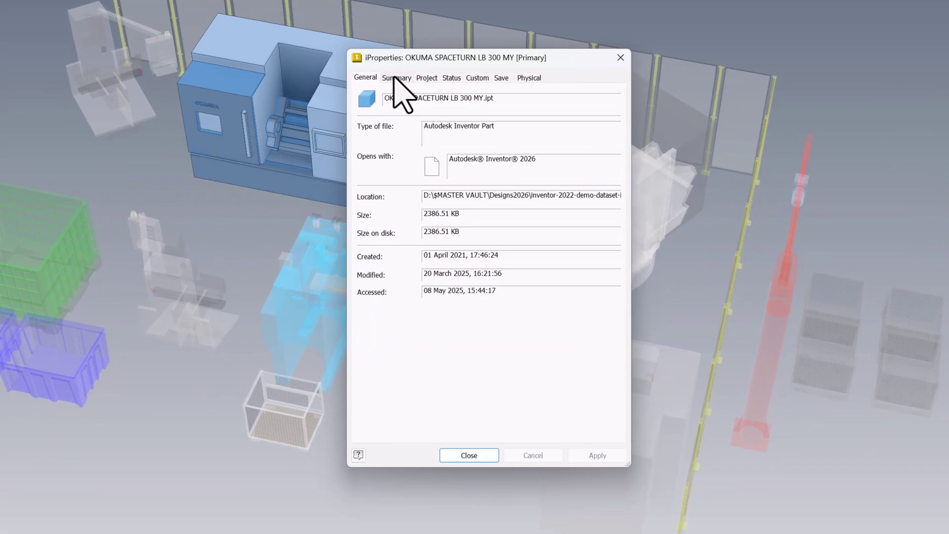
pyautogui.click(430, 79)
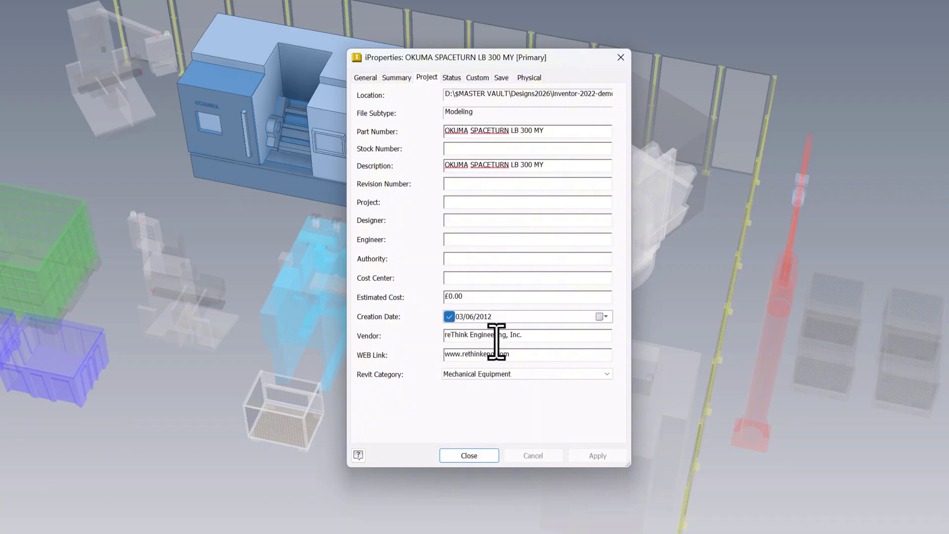
# Choose Mechanical Equipment as the part's Revit Category, close its iProperties and return to the assembly
pyautogui.click(513, 374)
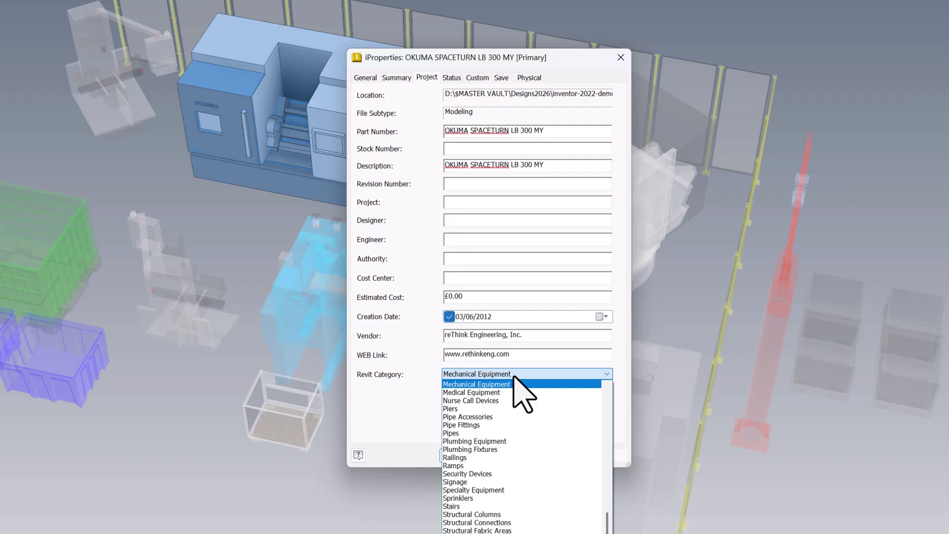
pyautogui.click(516, 385)
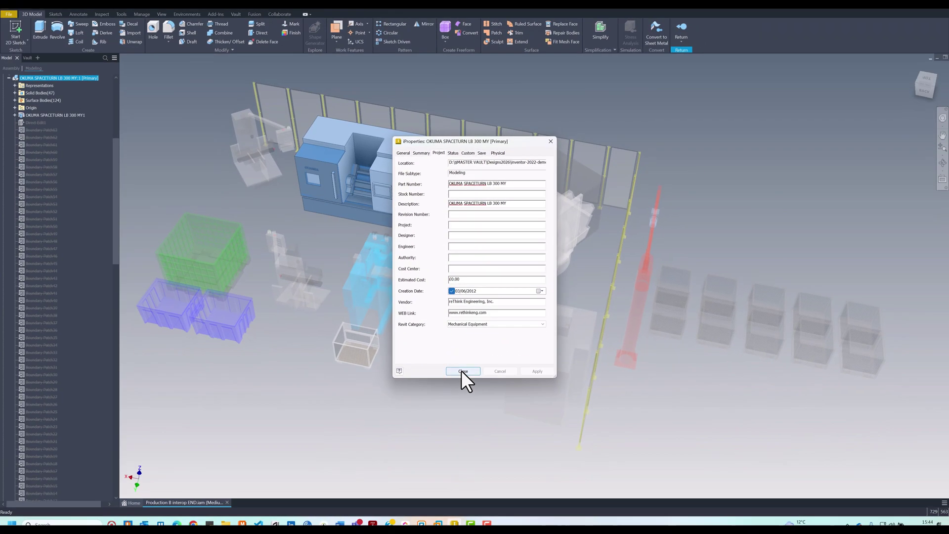
pyautogui.click(468, 384)
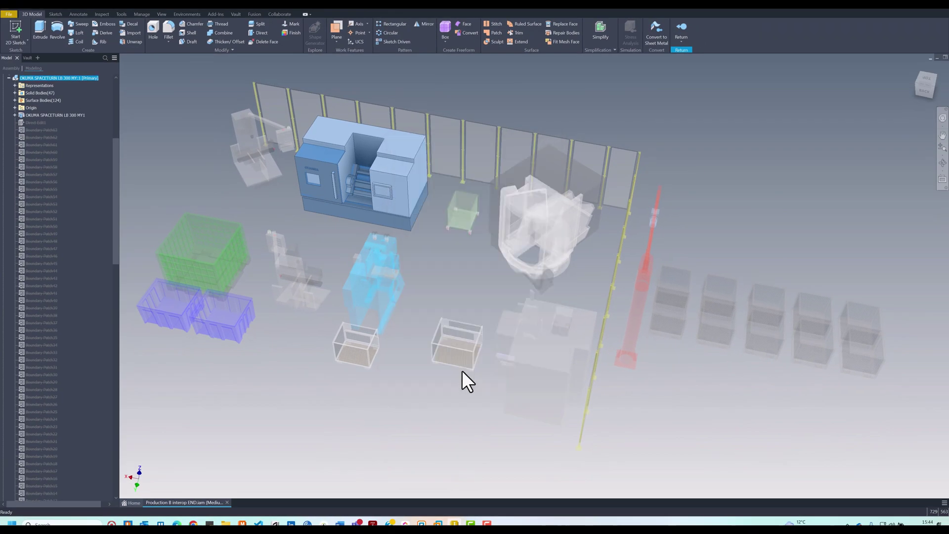
pyautogui.click(682, 39)
pyautogui.click(692, 82)
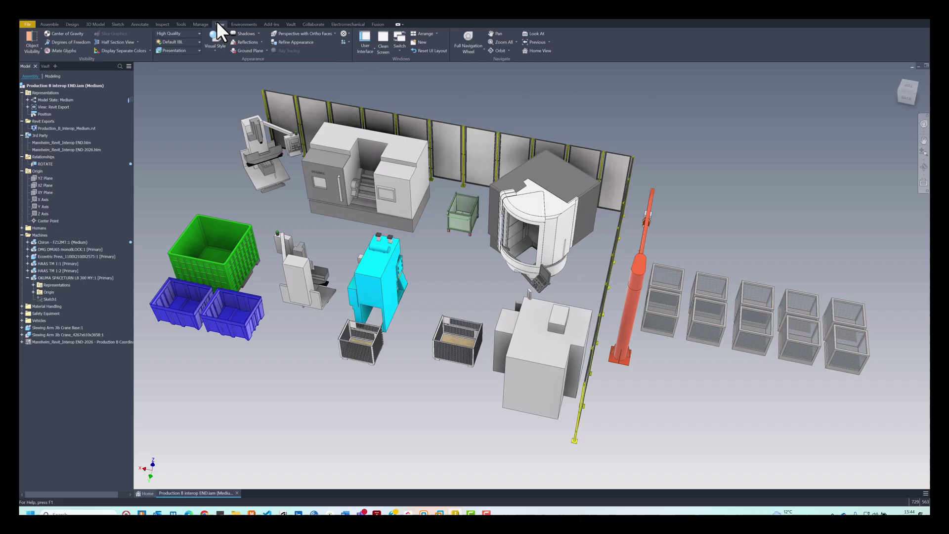
# Enter the BIM Content environment and open the Include Properties settings for the Revit export
pyautogui.click(240, 24)
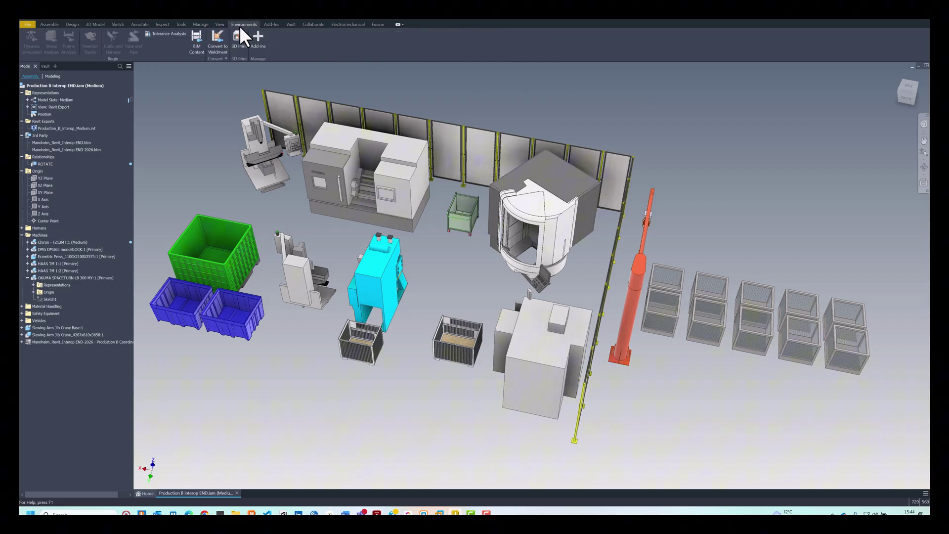
pyautogui.click(196, 40)
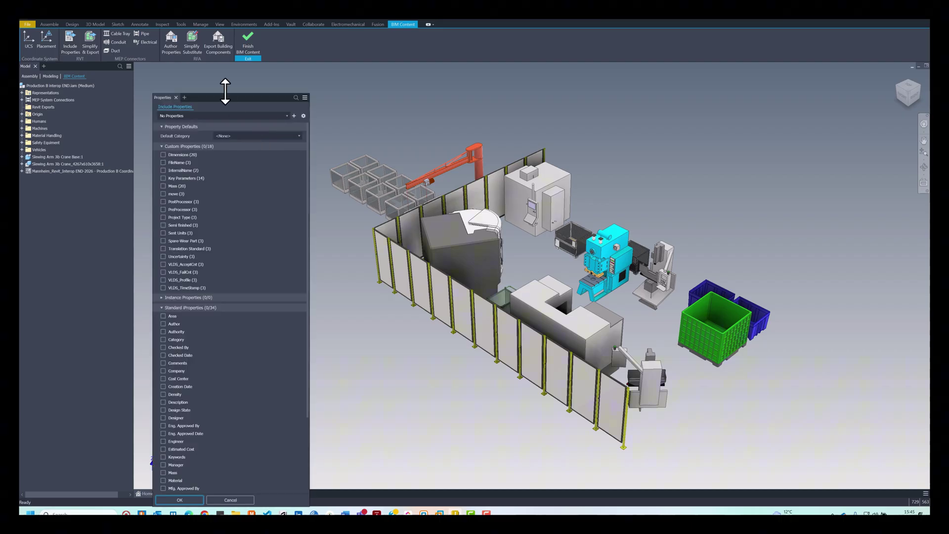
pyautogui.moveTo(227, 98); pyautogui.dragTo(227, 52)
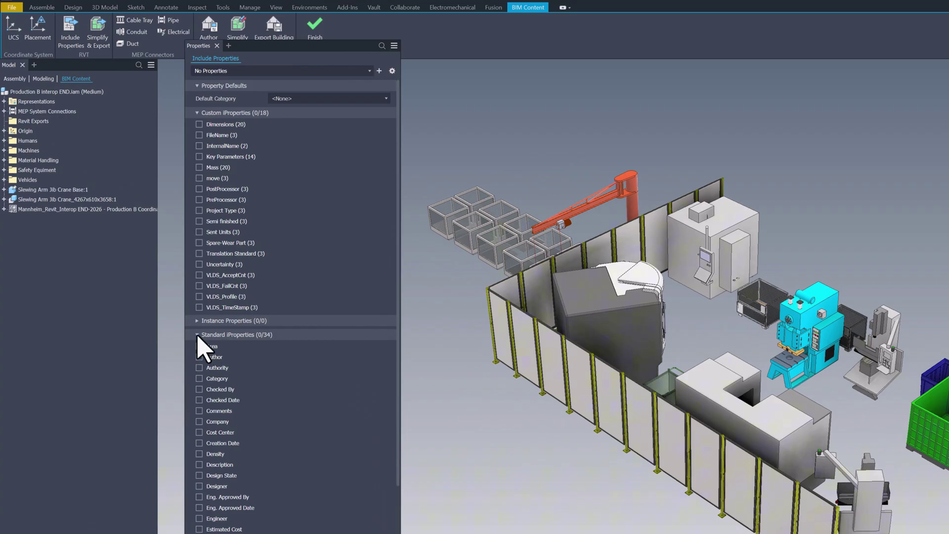
# Browse the Default Category choices down to Mechanical Equipment and close the list without choosing one
pyautogui.click(330, 99)
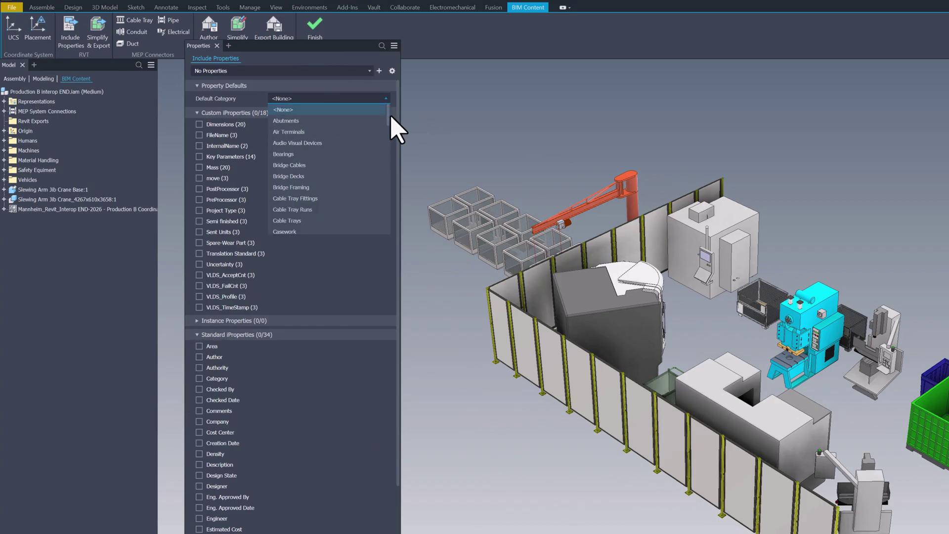
pyautogui.moveTo(387, 119); pyautogui.dragTo(384, 160)
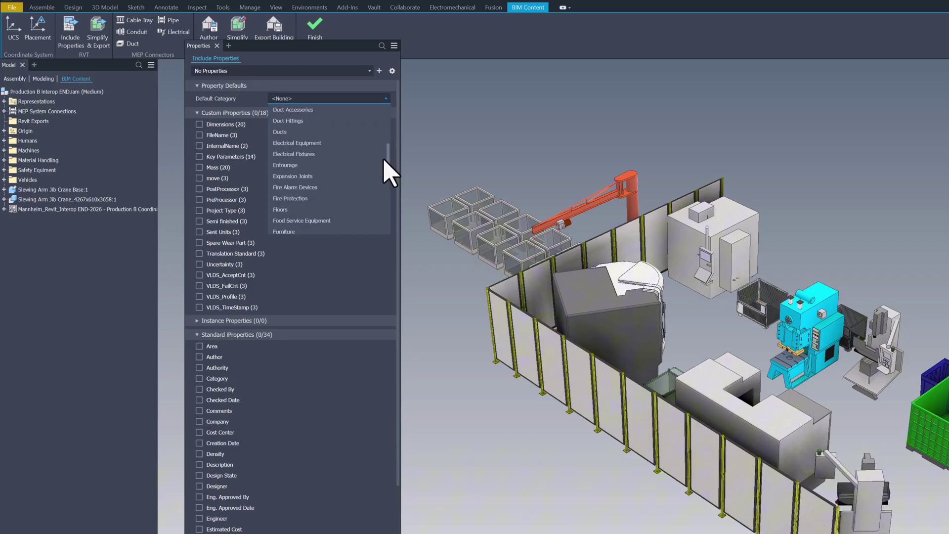
pyautogui.scroll(2, 354, 178)
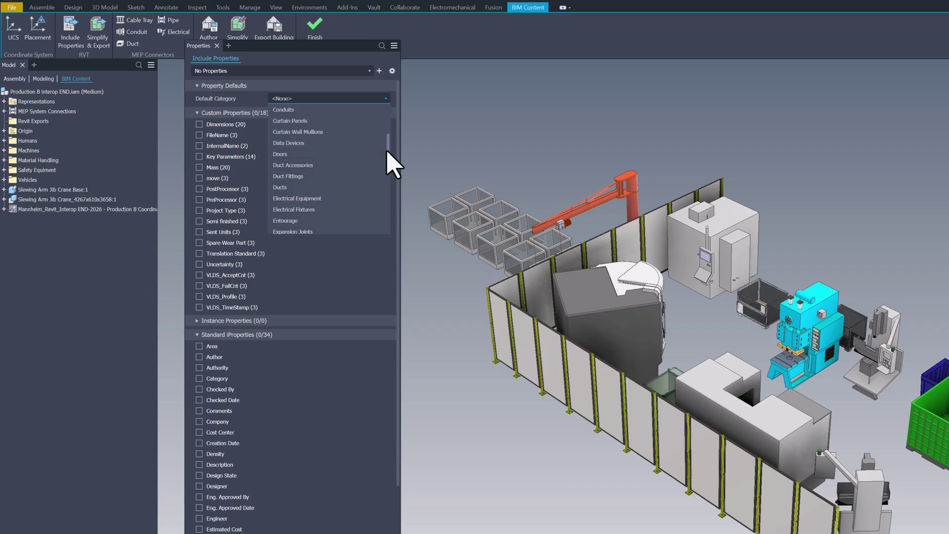
pyautogui.moveTo(386, 152); pyautogui.dragTo(381, 180)
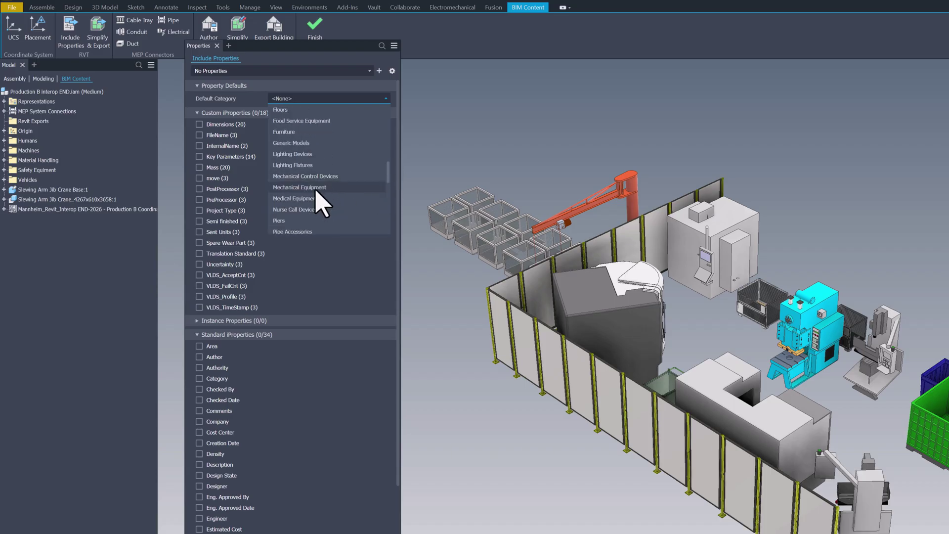
pyautogui.click(223, 95)
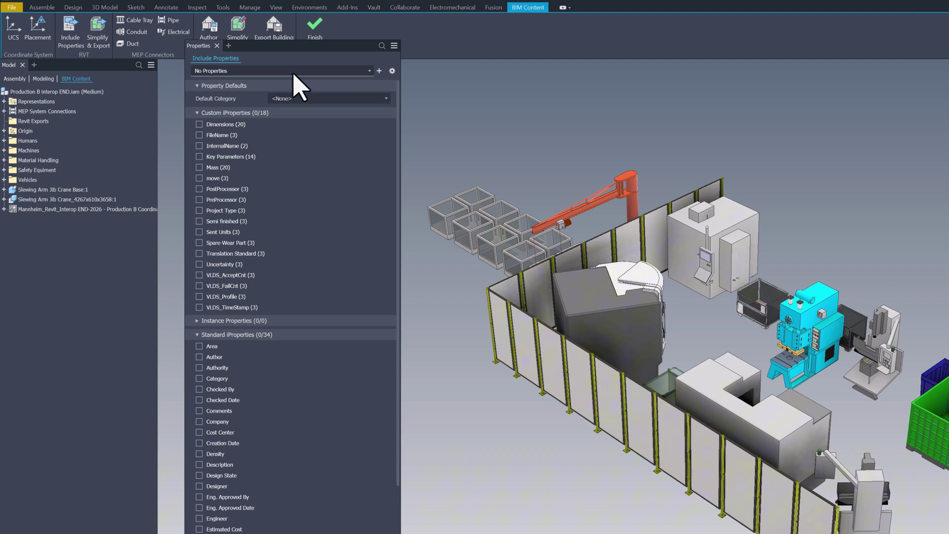
# Load the AECProperties preset, review its included custom and standard iProperties, and reset the selection to No Preset
pyautogui.click(250, 72)
pyautogui.click(227, 117)
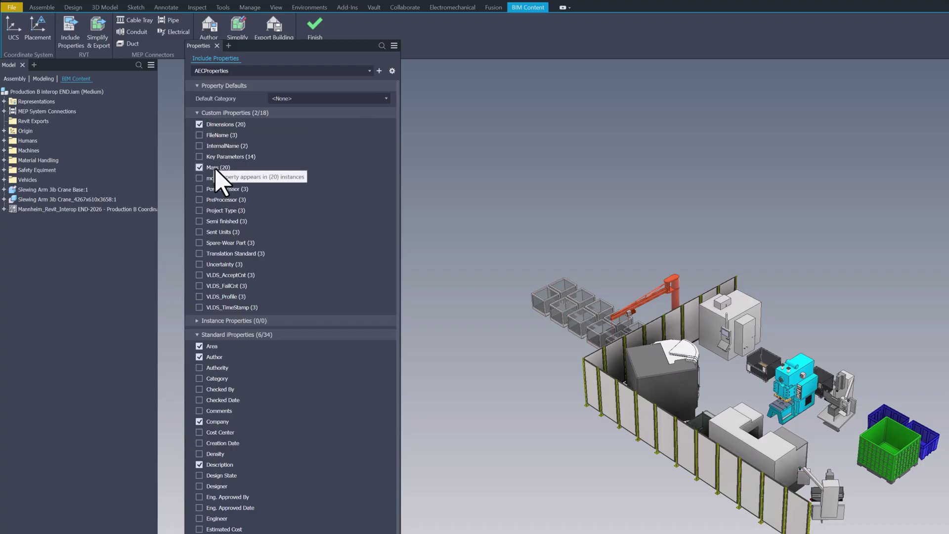
pyautogui.scroll(-2, 233, 381)
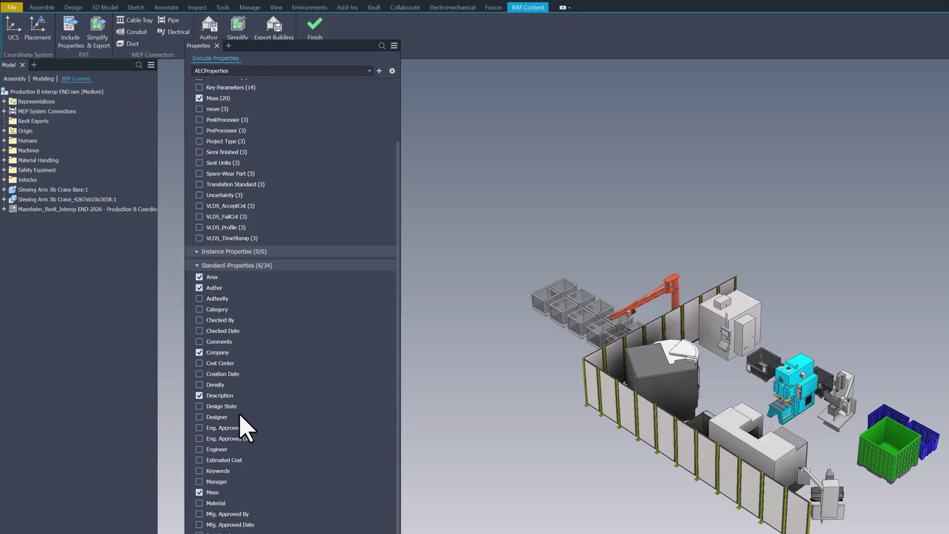
pyautogui.scroll(2, 236, 418)
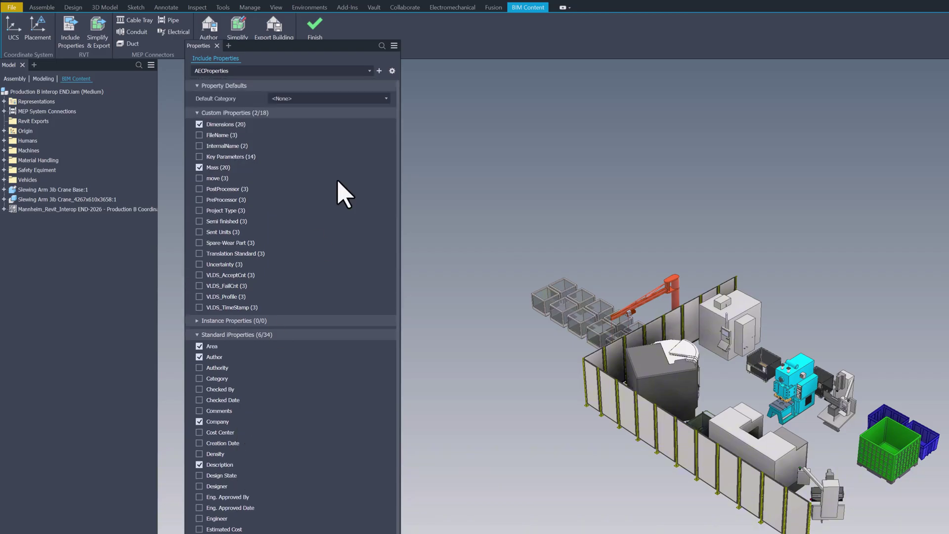
pyautogui.click(334, 73)
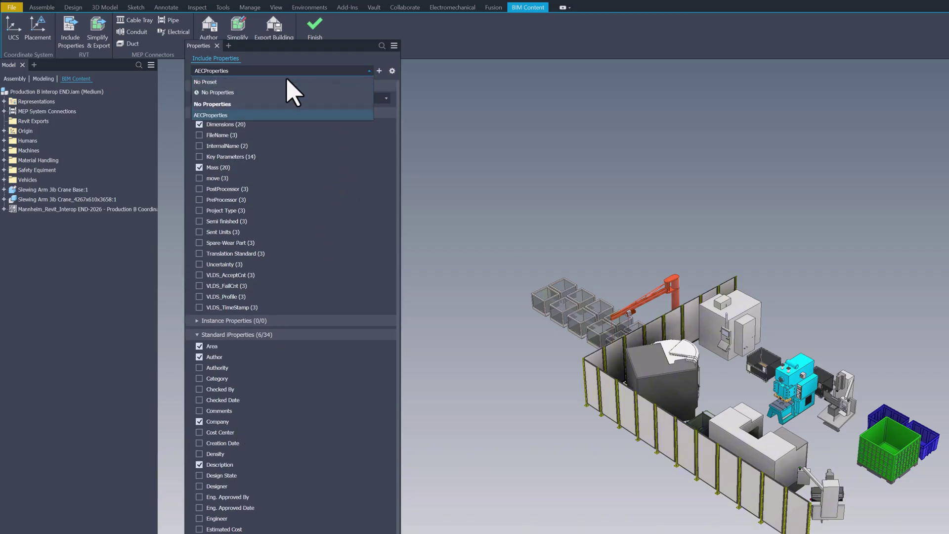
pyautogui.click(226, 81)
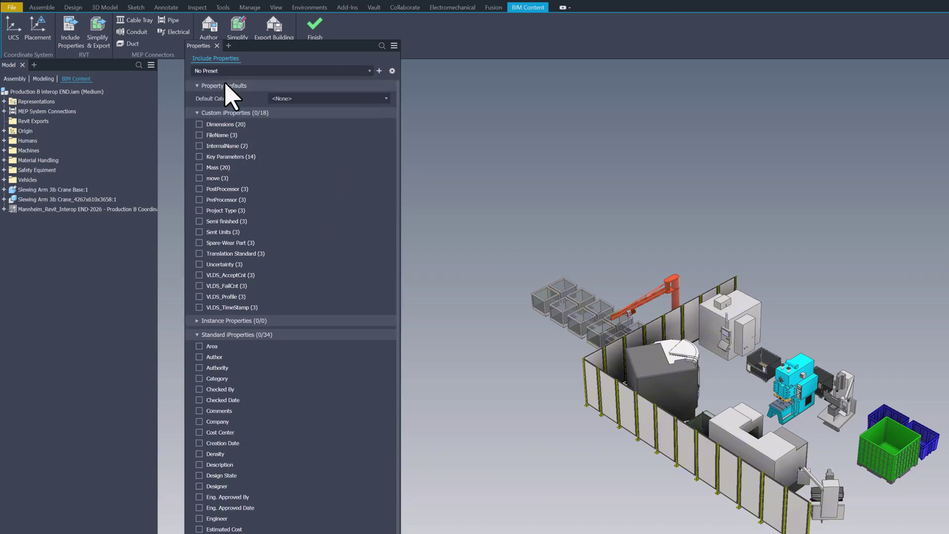
# Apply the AECProperties preset to the included properties and confirm the settings
pyautogui.click(324, 73)
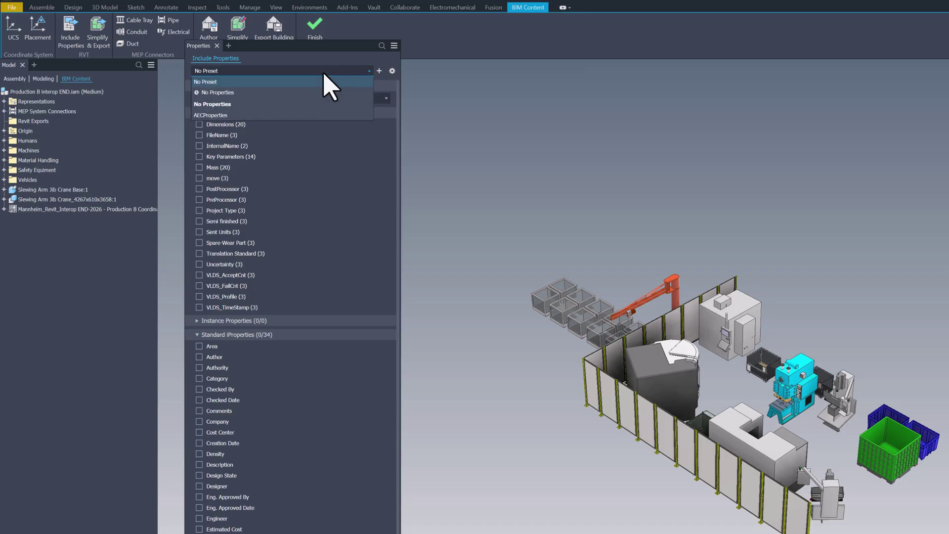
pyautogui.click(256, 117)
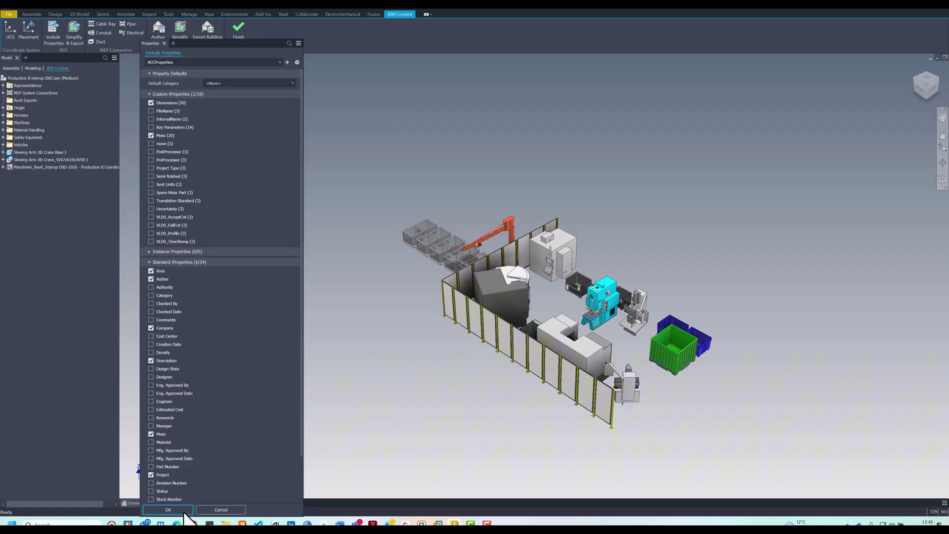
pyautogui.click(168, 510)
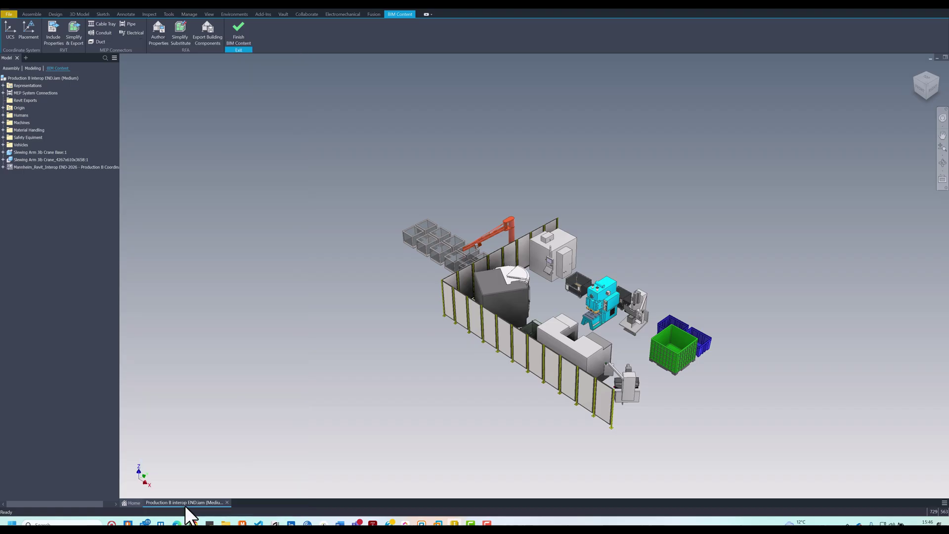
# Open the Placement settings and examine the Inventor orientation and the RVT Align To options
pyautogui.click(22, 36)
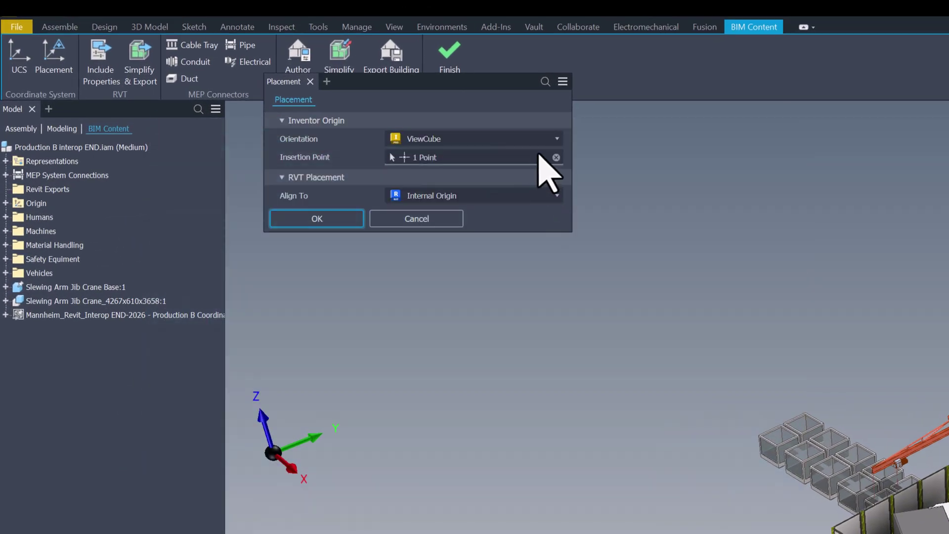
pyautogui.click(551, 139)
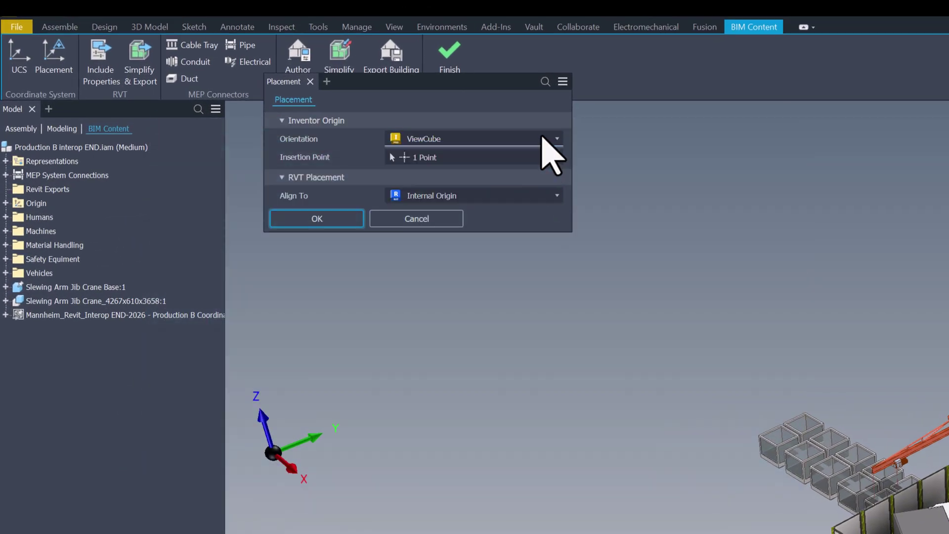
pyautogui.click(542, 196)
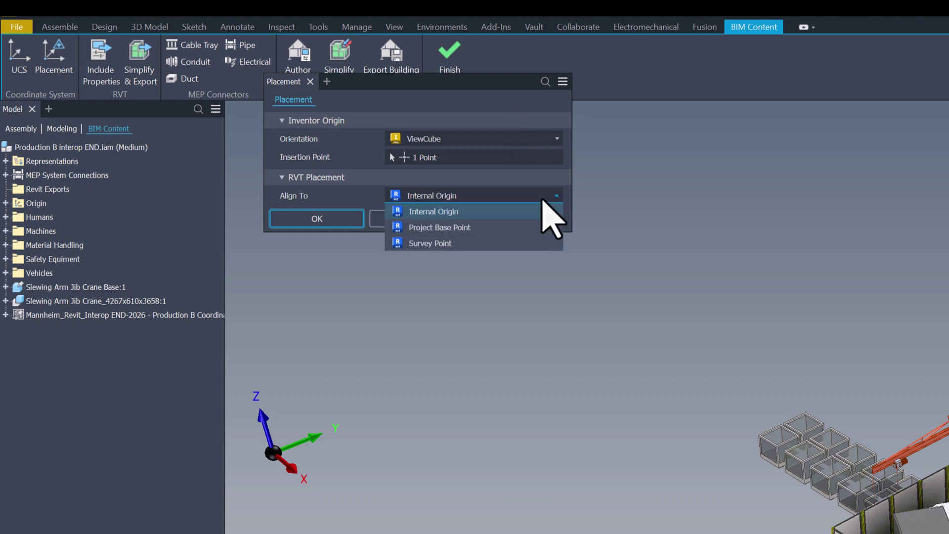